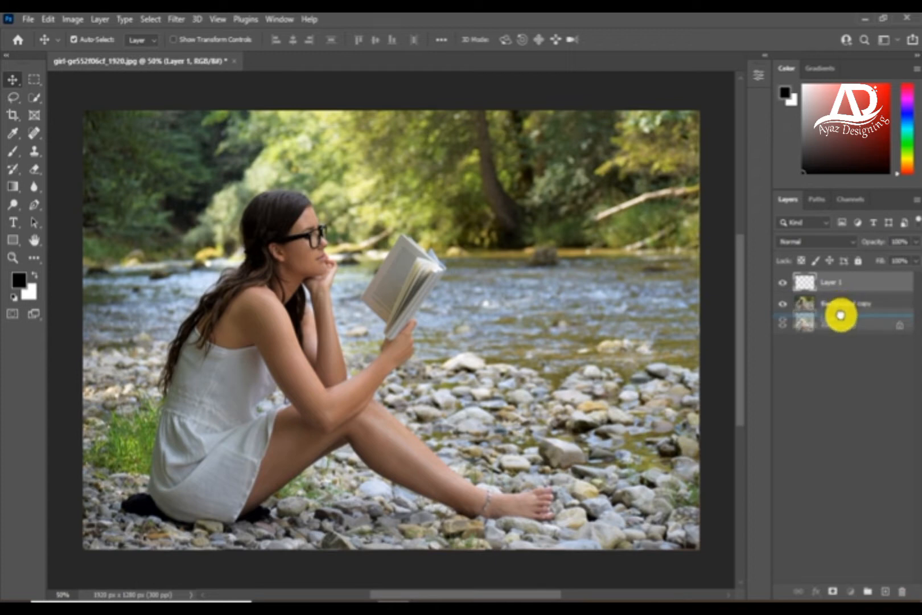
Move Layer 1 below the Background copy layer and fill it with a horizontal orange-to-cream linear gradient
drag(841, 315, 833, 315)
click(14, 191)
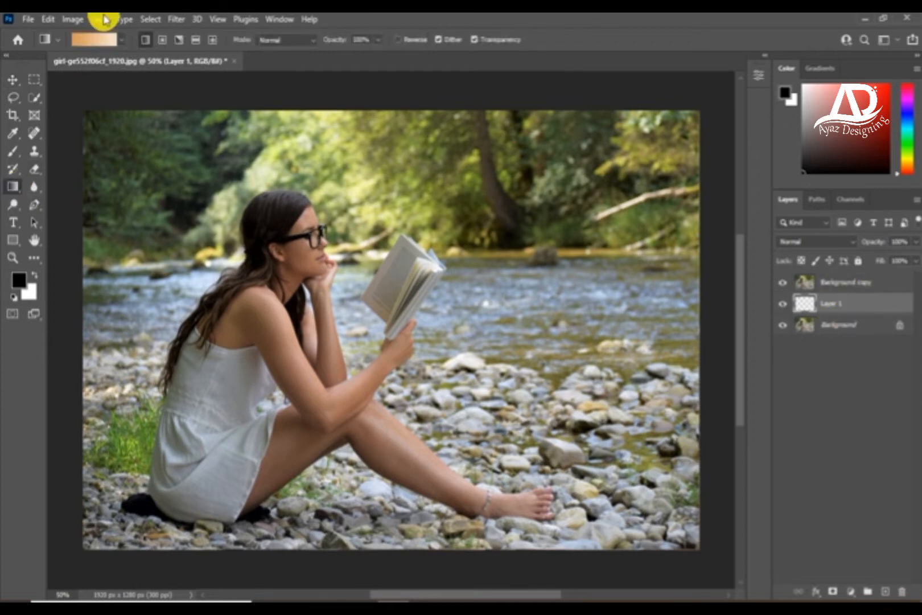
click(100, 42)
click(569, 106)
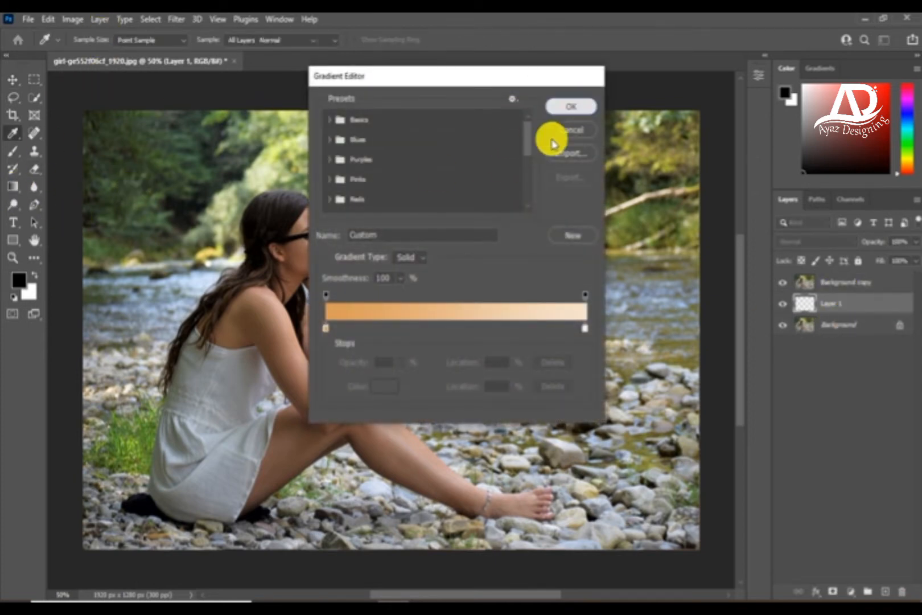
drag(66, 312, 678, 313)
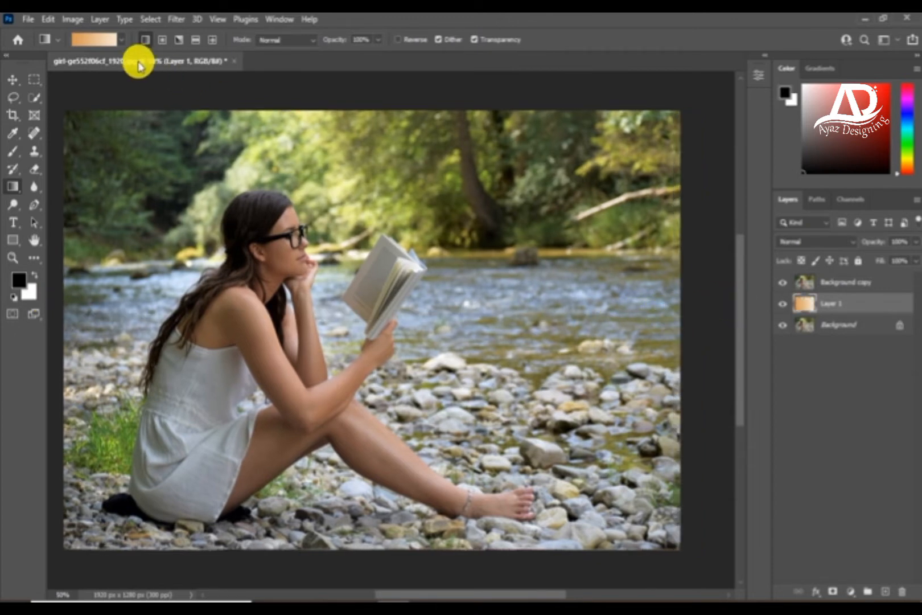
click(8, 79)
click(809, 361)
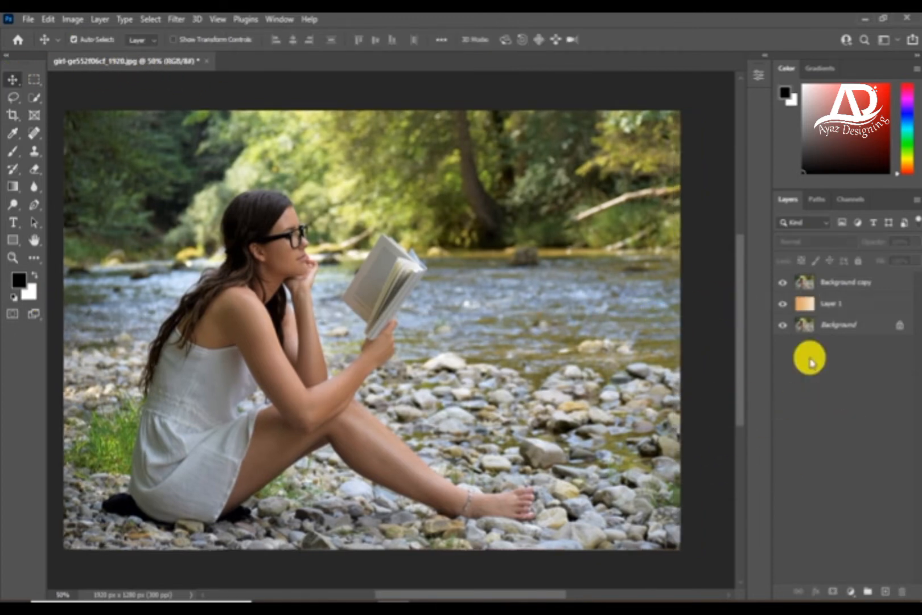
Draw a black square about 368 px wide above Background copy, behind the woman's head, and rename its layer Black
click(838, 285)
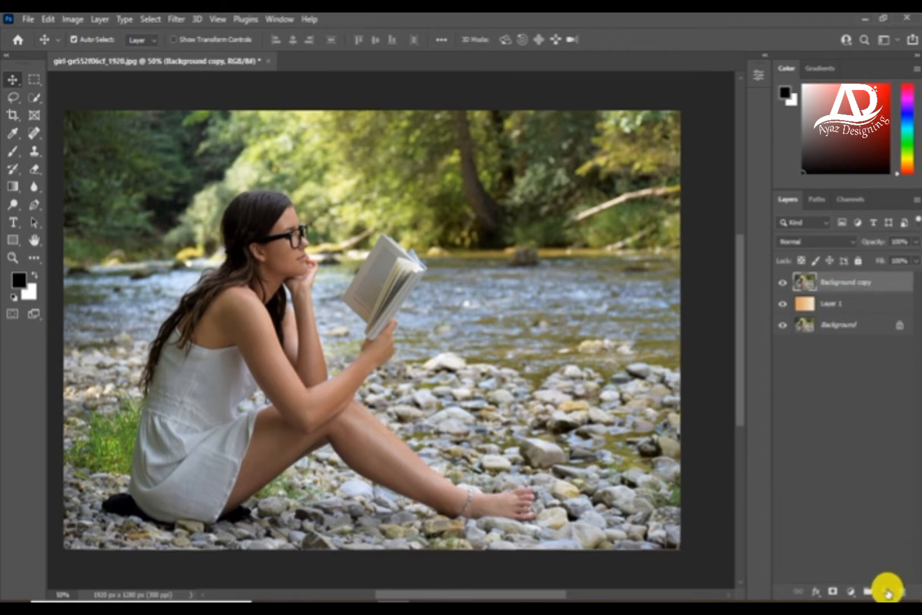
click(11, 240)
drag(113, 166, 279, 293)
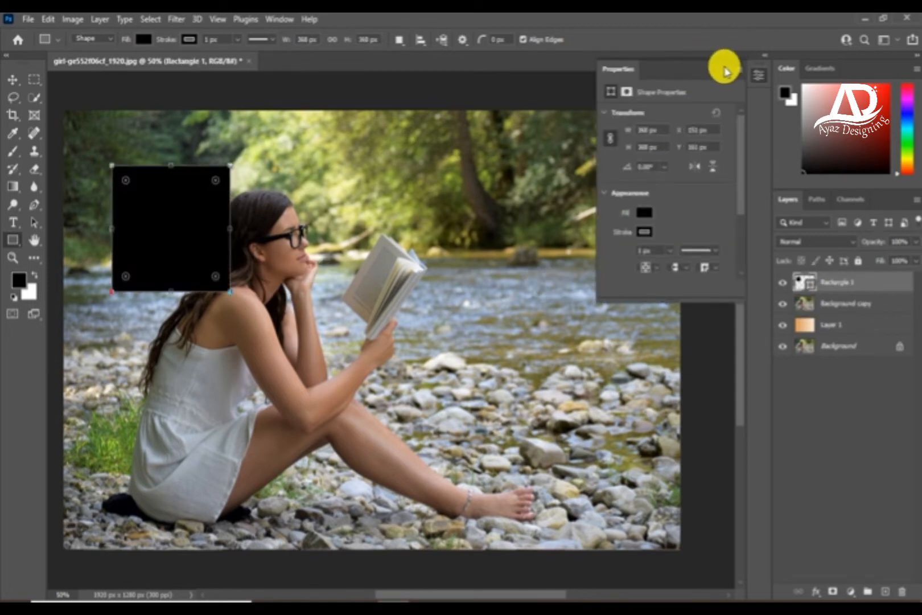
click(727, 72)
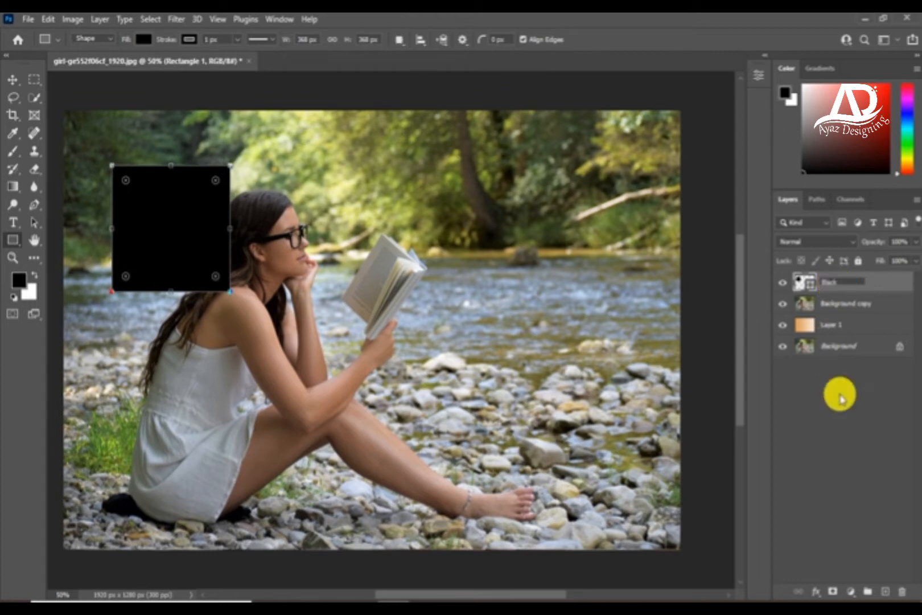
click(872, 442)
Duplicate the Black square layer and rename the copy White
drag(862, 281, 824, 305)
double_click(832, 283)
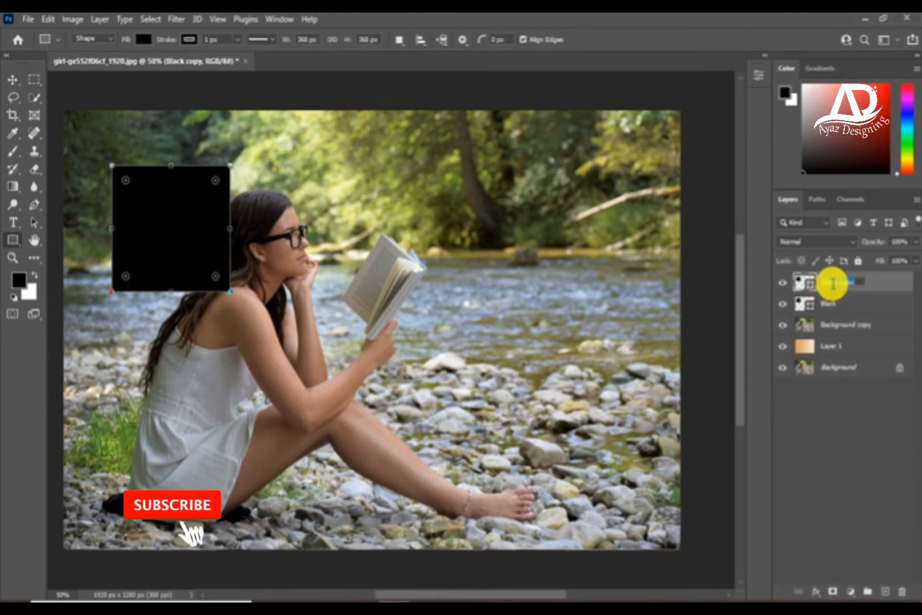
text(Whi)
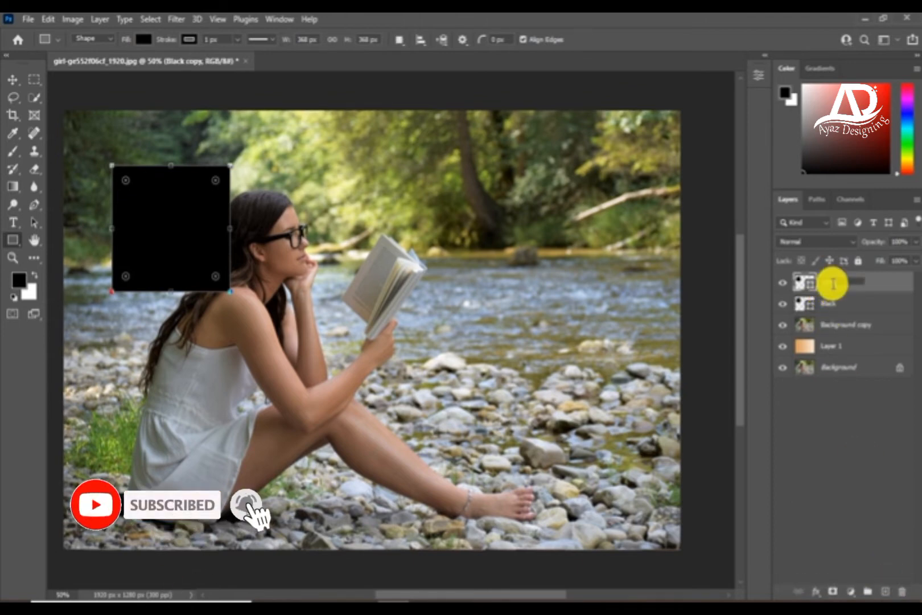
text(te)
key(Return)
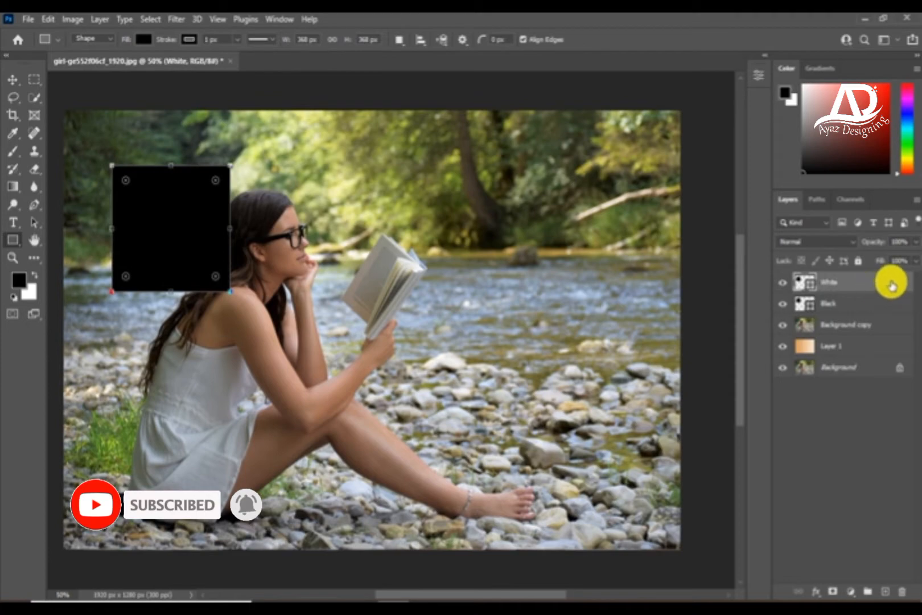
Apply a white Color Overlay to the White layer and move it below the Black layer
double_click(892, 285)
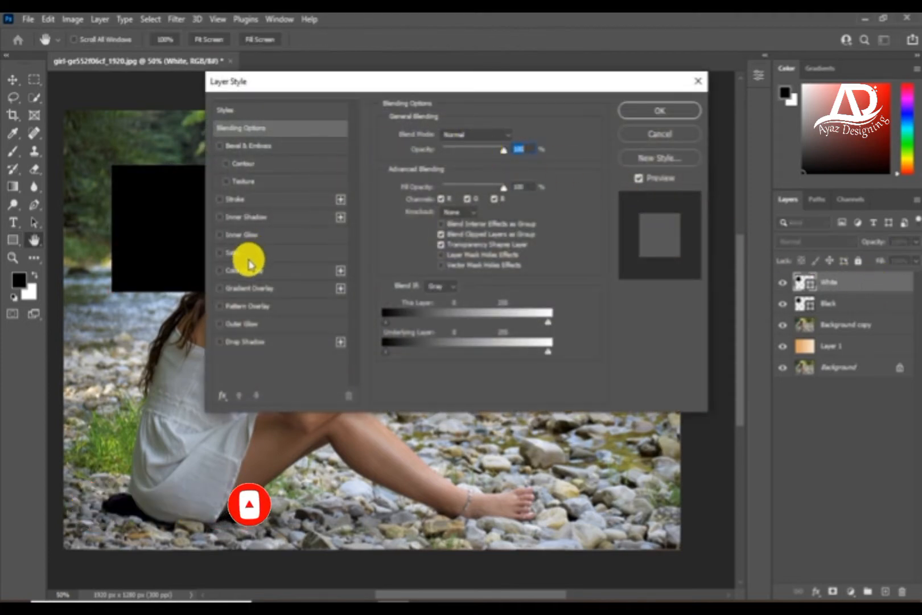
click(245, 270)
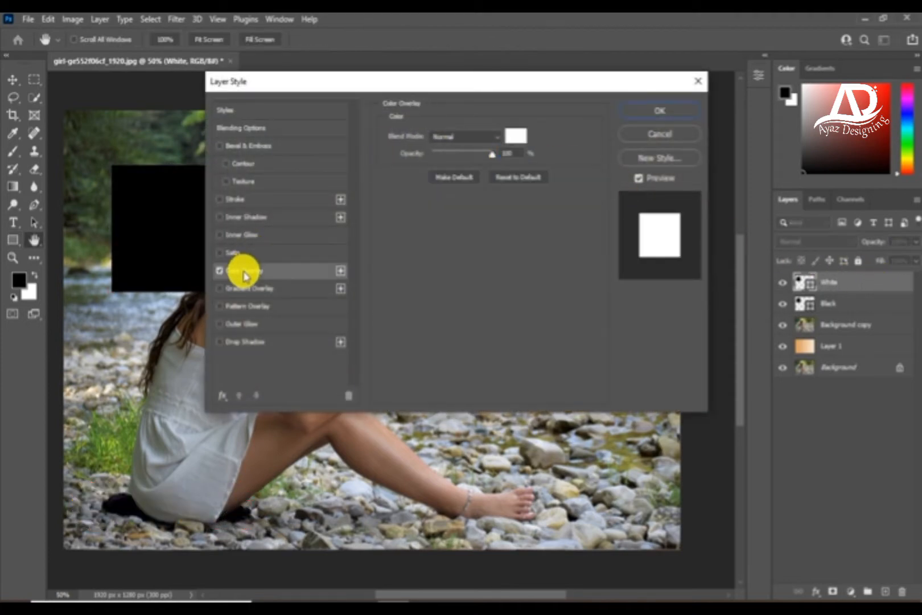
click(657, 114)
click(912, 285)
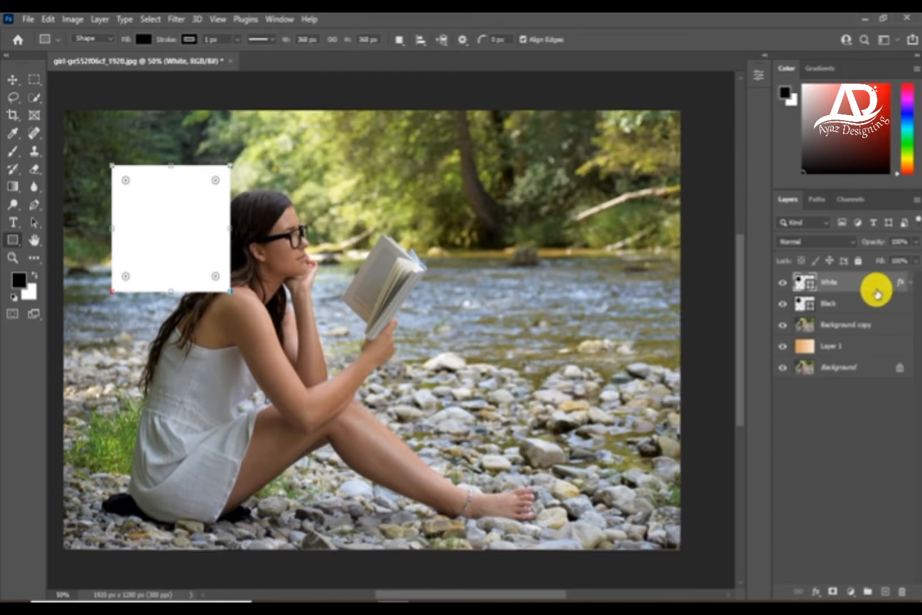
drag(879, 289, 848, 312)
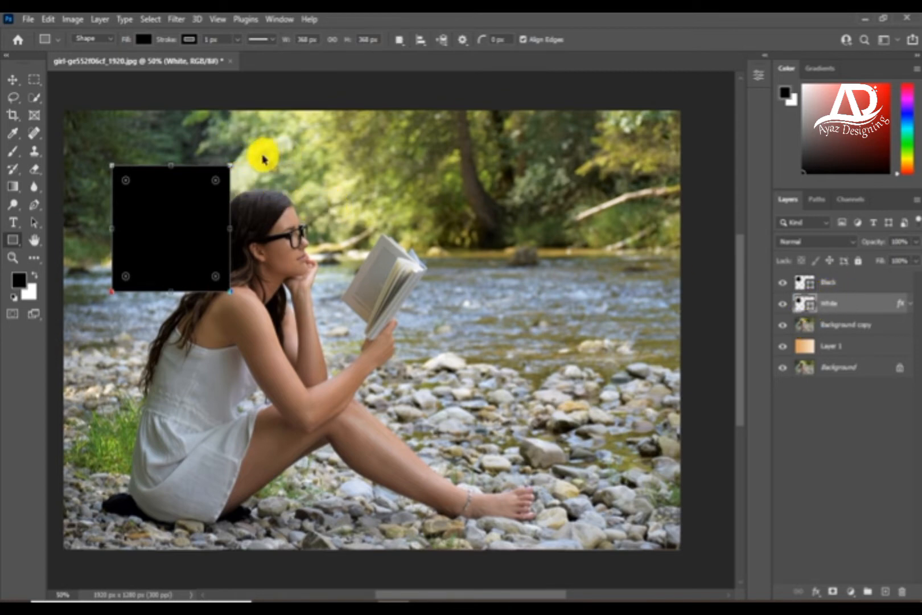
Enlarge the White square around the black one to form a Polaroid border with a deeper lower edge
click(13, 78)
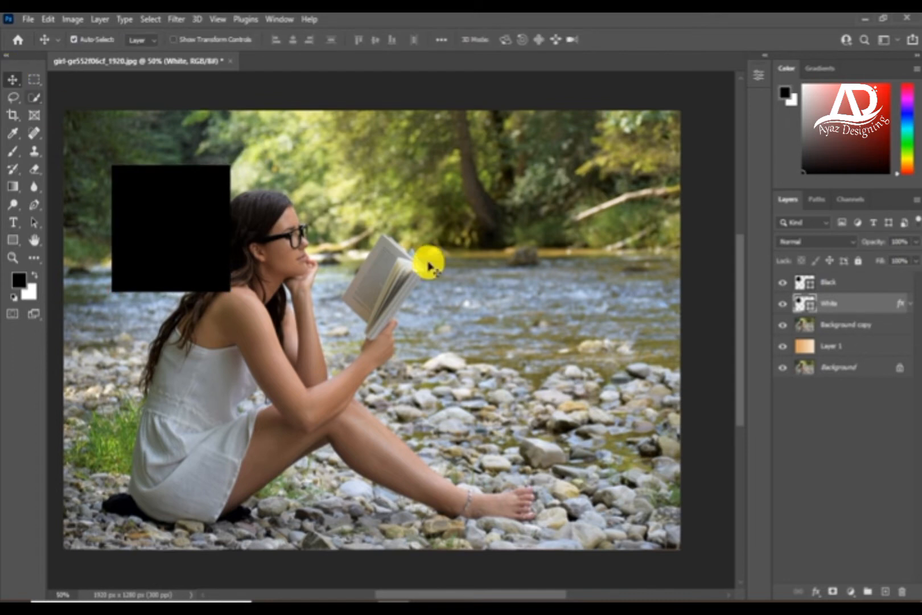
key(ctrl+t)
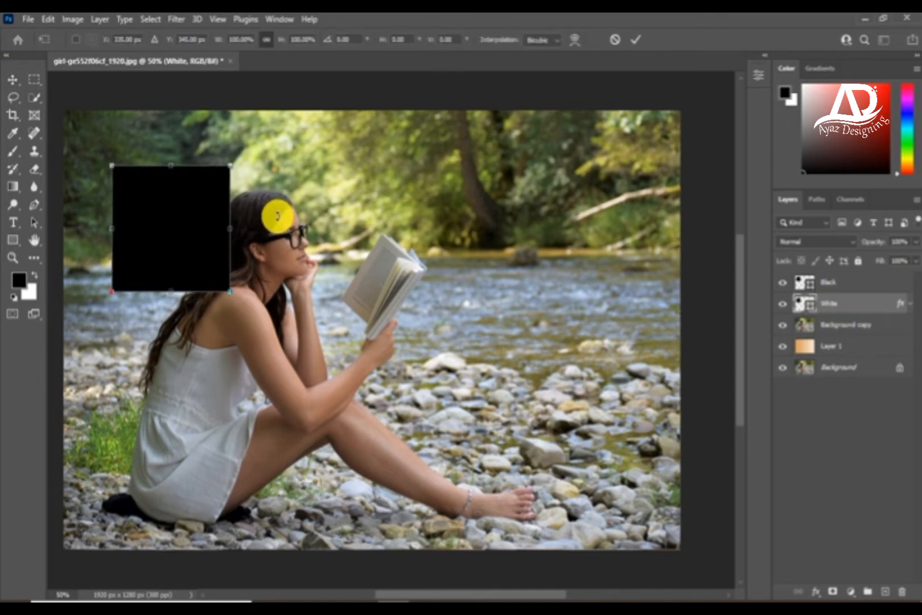
drag(231, 296, 237, 303)
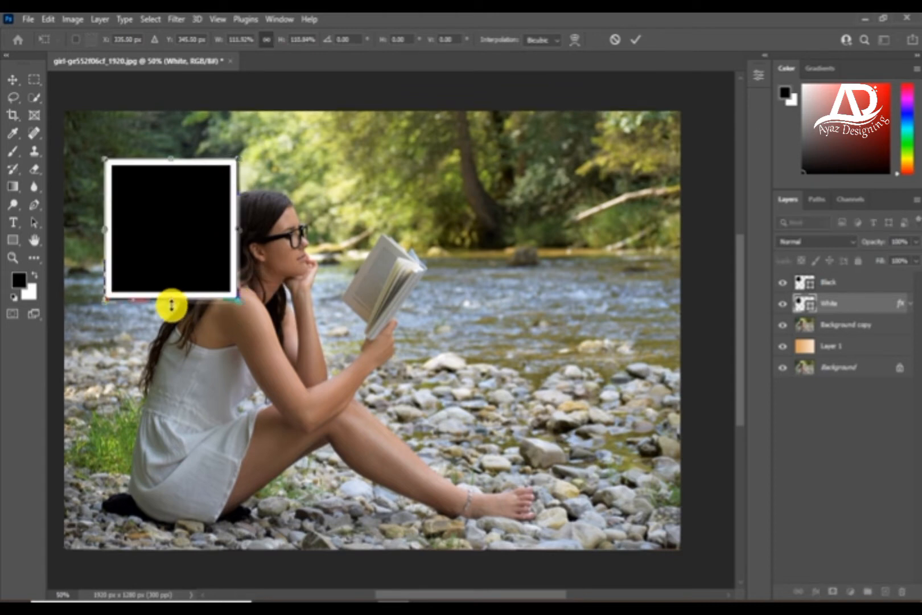
drag(171, 300, 171, 306)
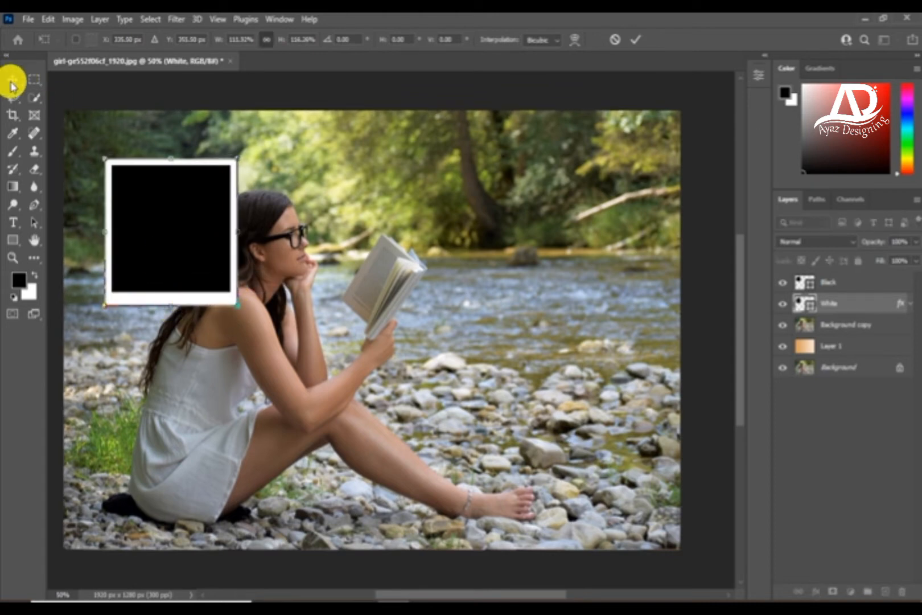
click(12, 82)
Move the Background copy layer above Black and clip it to the black square with a clipping mask
click(456, 303)
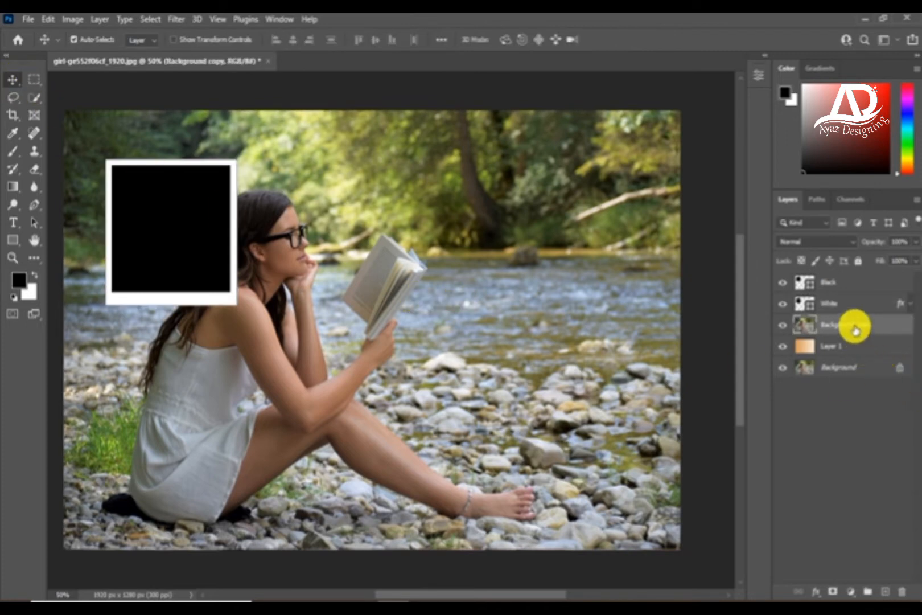
drag(856, 329, 844, 278)
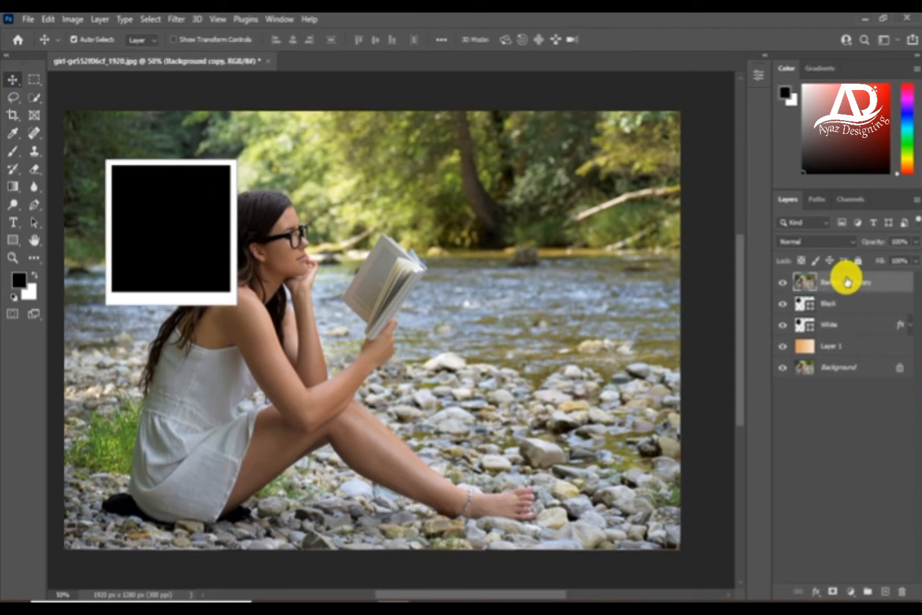
right_click(838, 288)
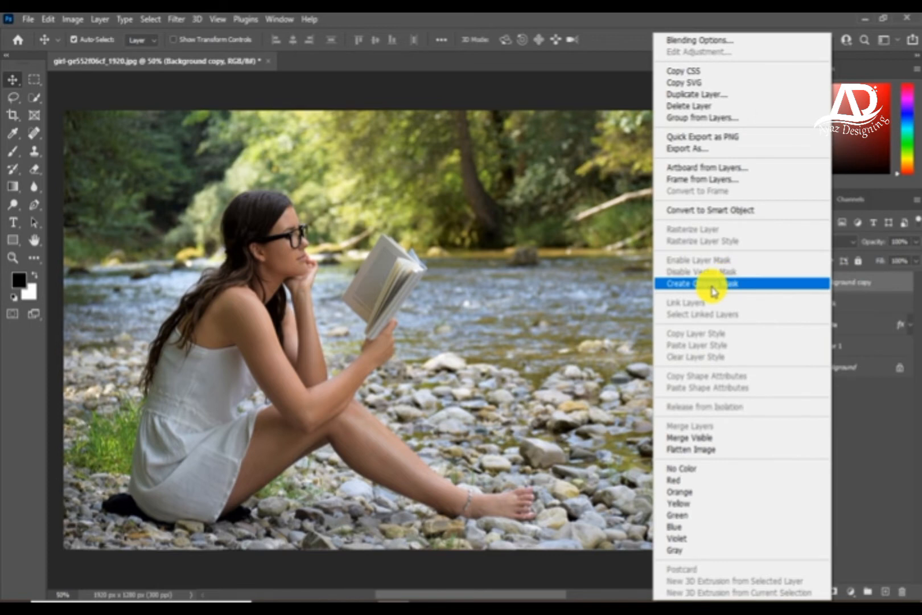
click(712, 284)
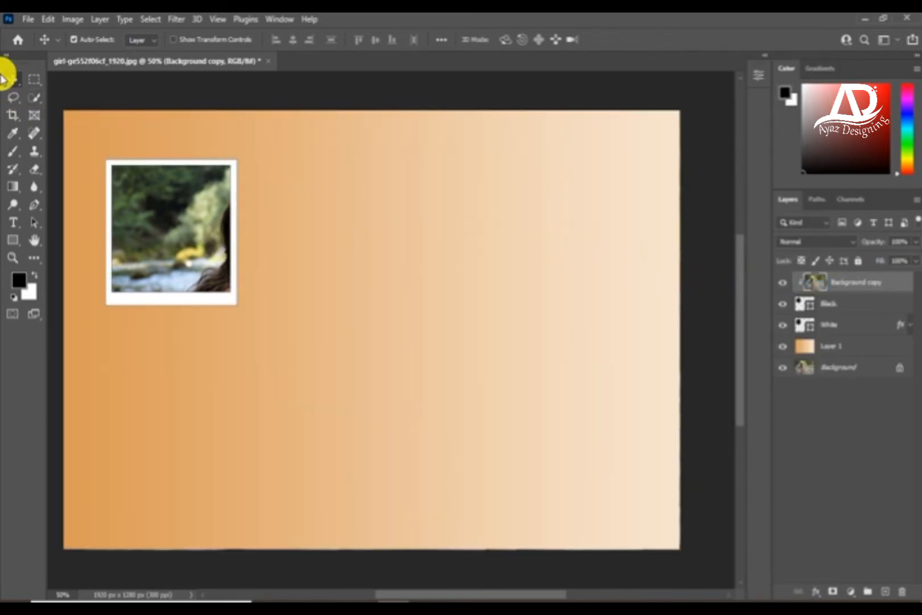
Reposition the Black and White layers together so the Polaroid frames the woman's face
click(804, 304)
shift+click(822, 323)
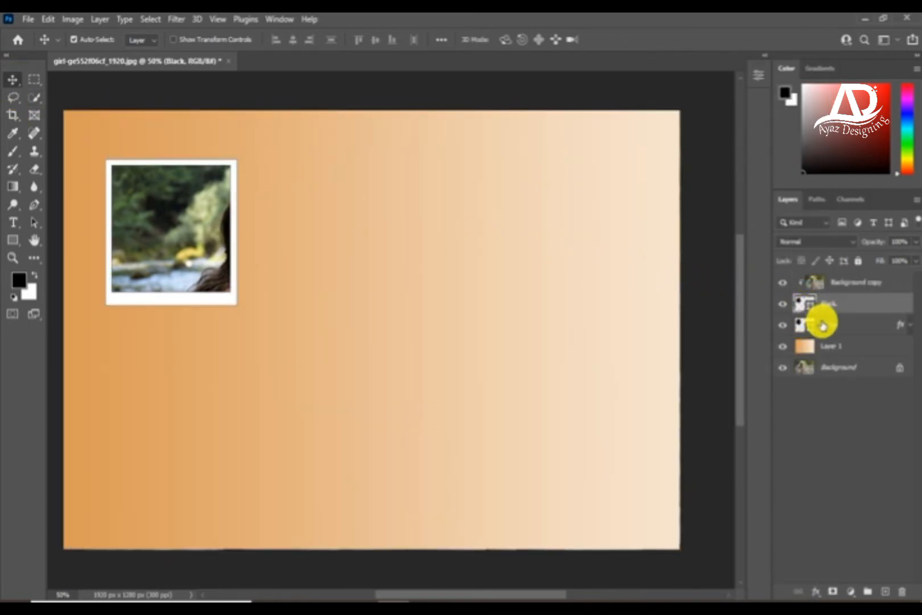
drag(221, 305, 300, 326)
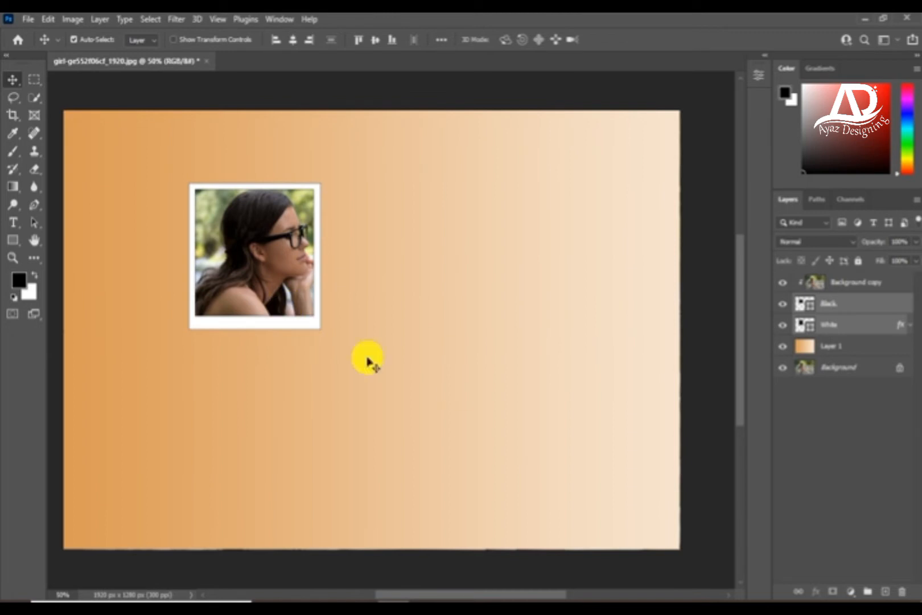
right_click(840, 325)
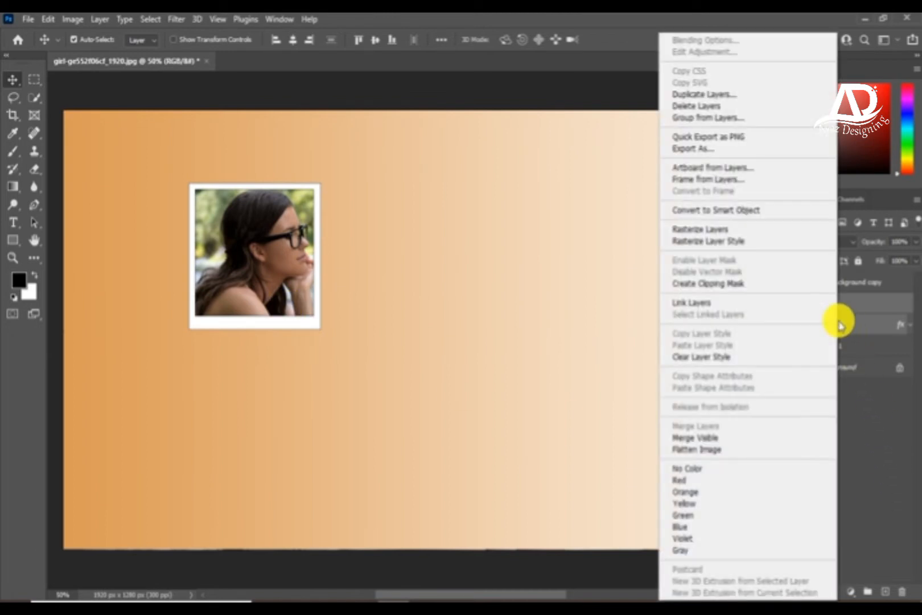
click(897, 311)
Add a Drop Shadow to the White layer with a distance of 5 px and a size of 5 px
click(861, 325)
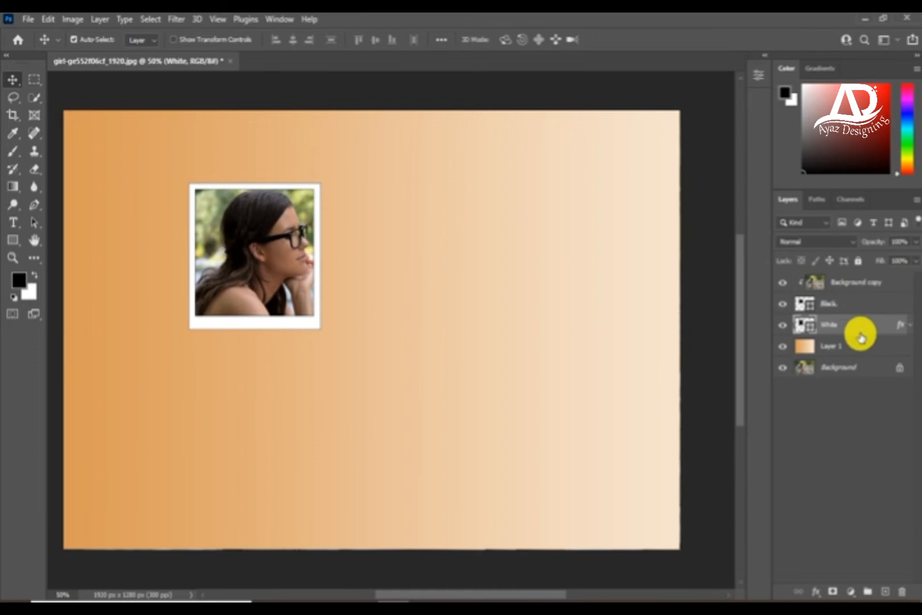
double_click(889, 334)
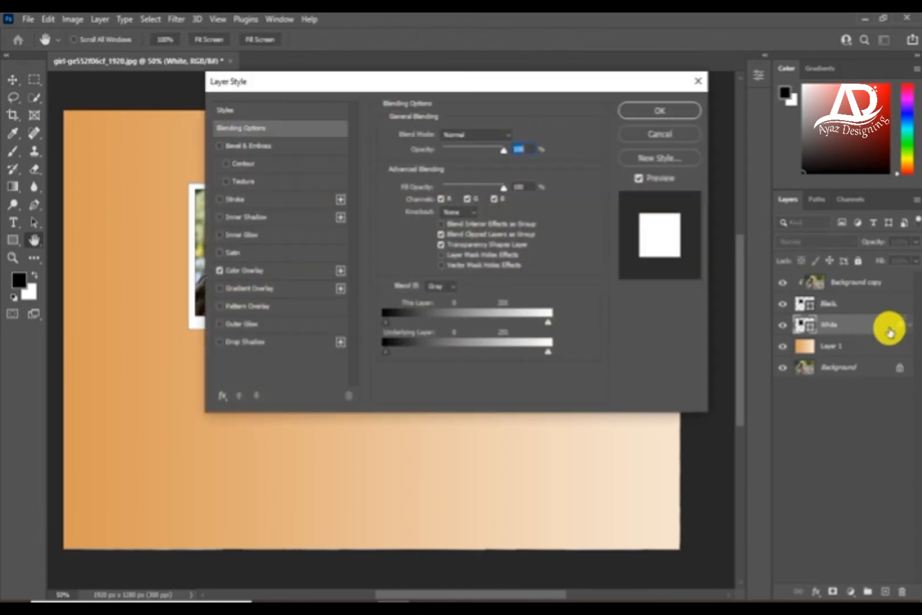
click(221, 342)
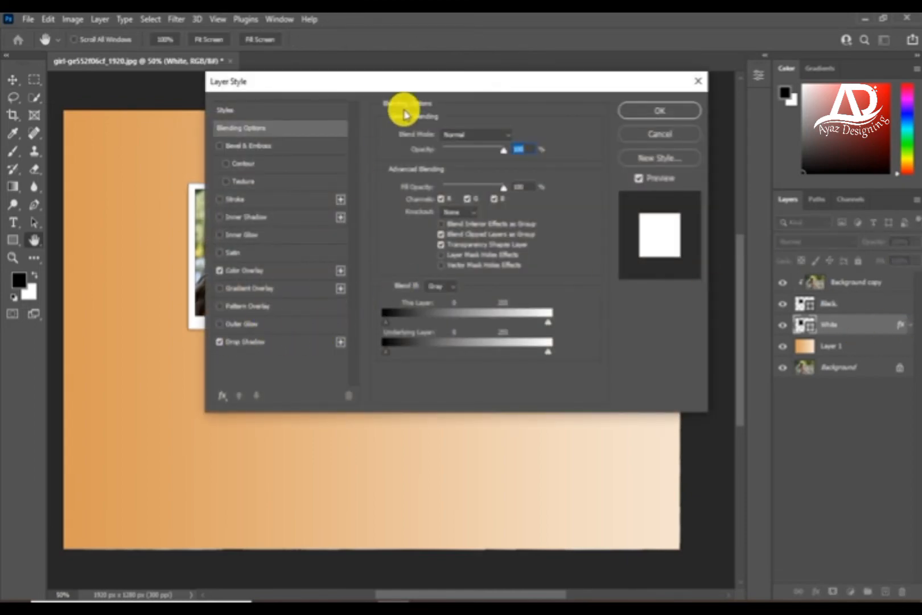
drag(448, 82, 571, 151)
click(383, 412)
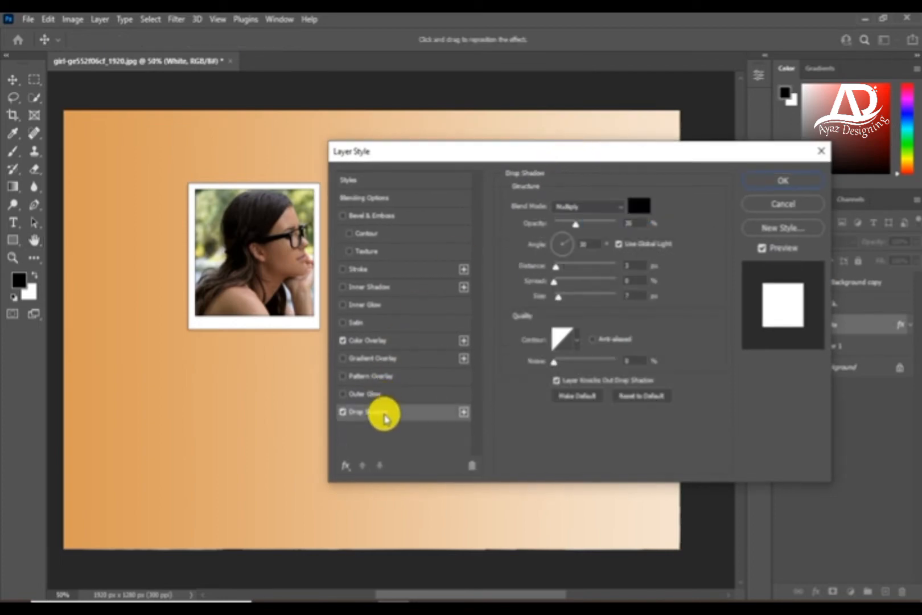
double_click(634, 267)
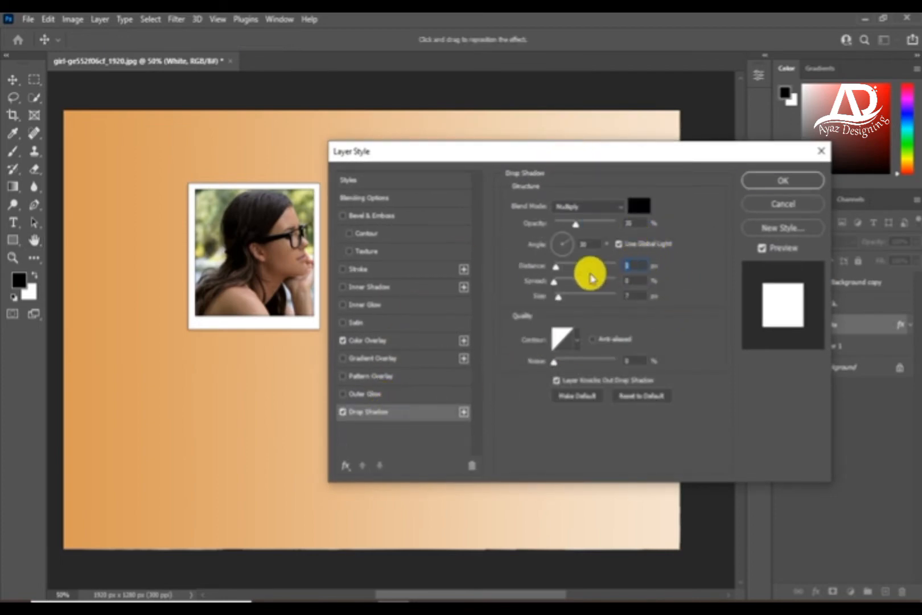
text(5)
drag(632, 297, 561, 300)
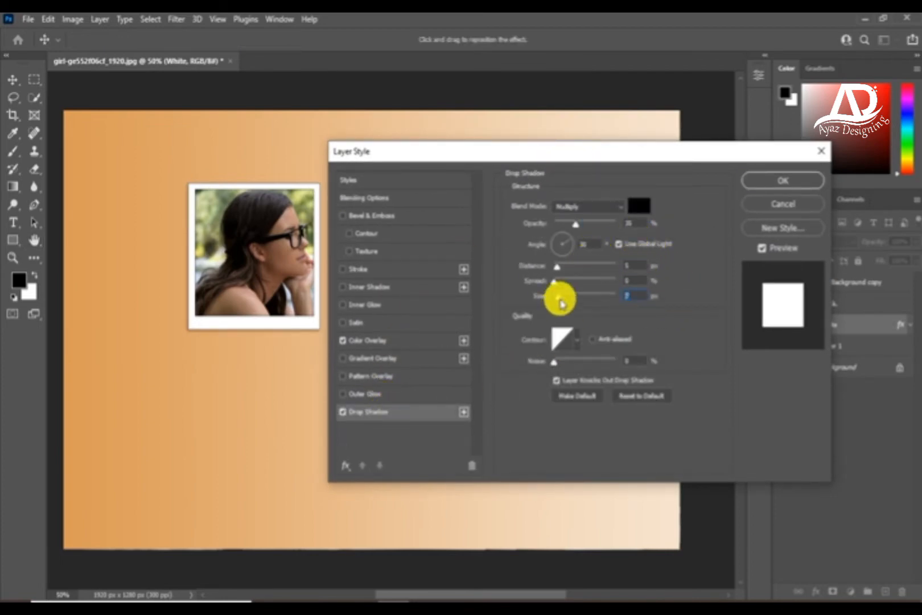
text(5)
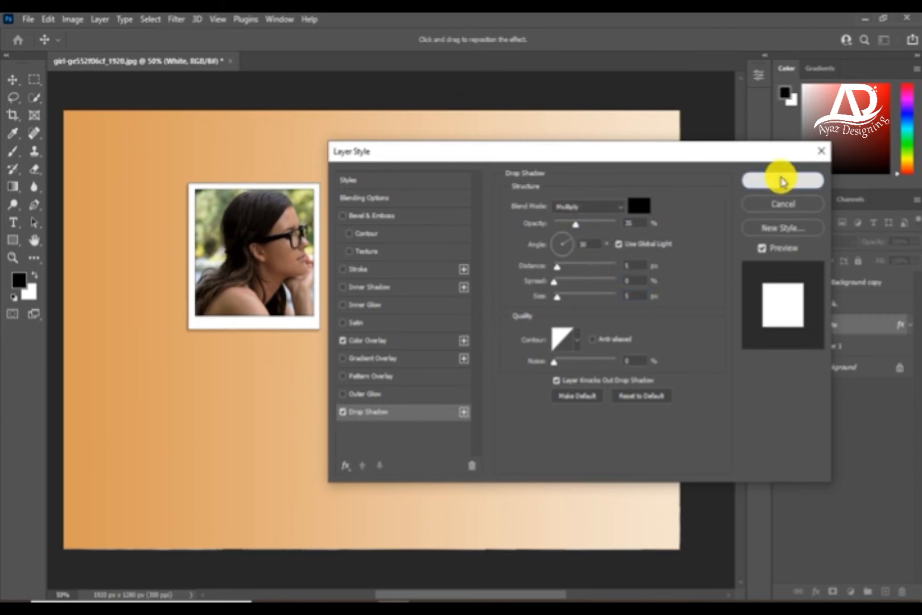
click(783, 181)
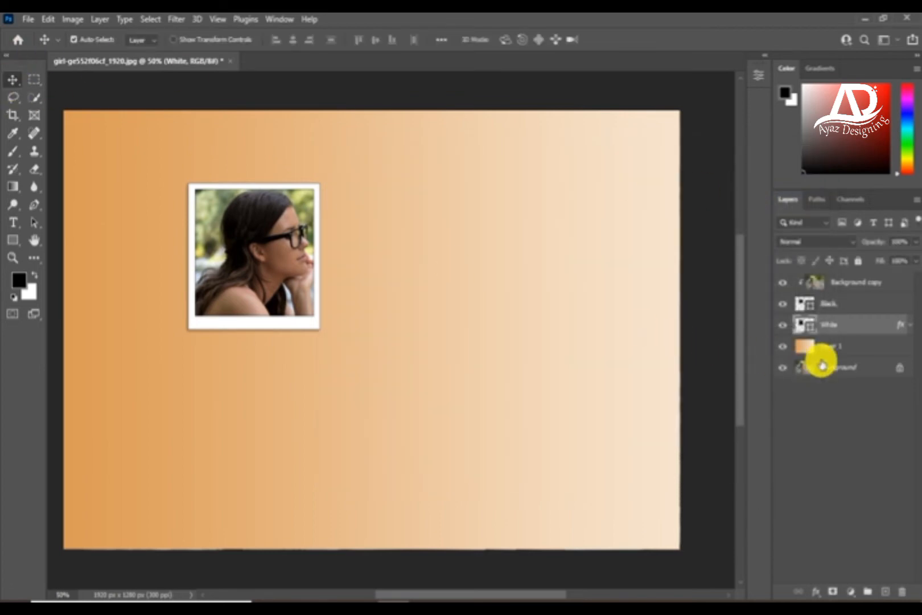
Duplicate the Background copy, Black and White layers, and move the copied black and white squares to frame the trees above the book
ctrl+click(833, 305)
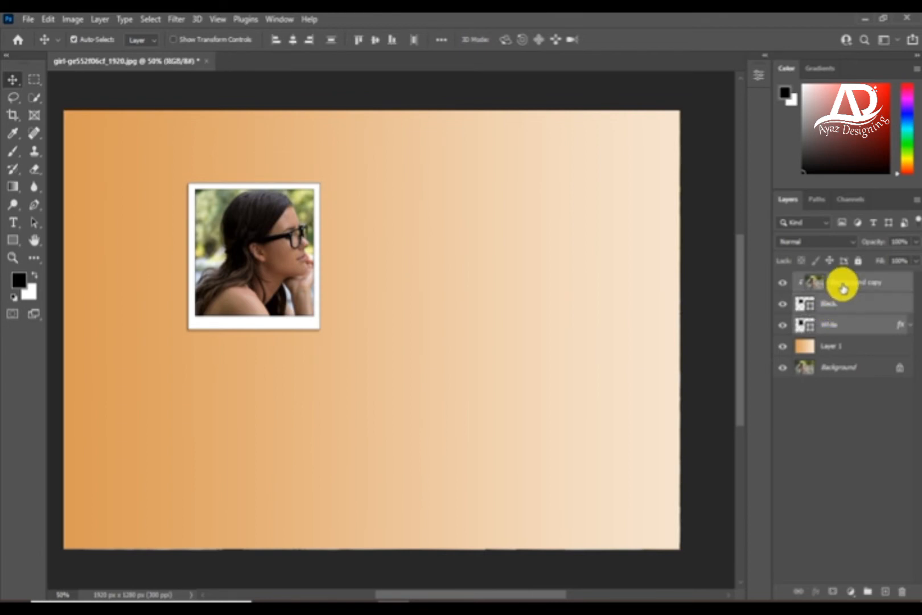
right_click(842, 288)
click(699, 95)
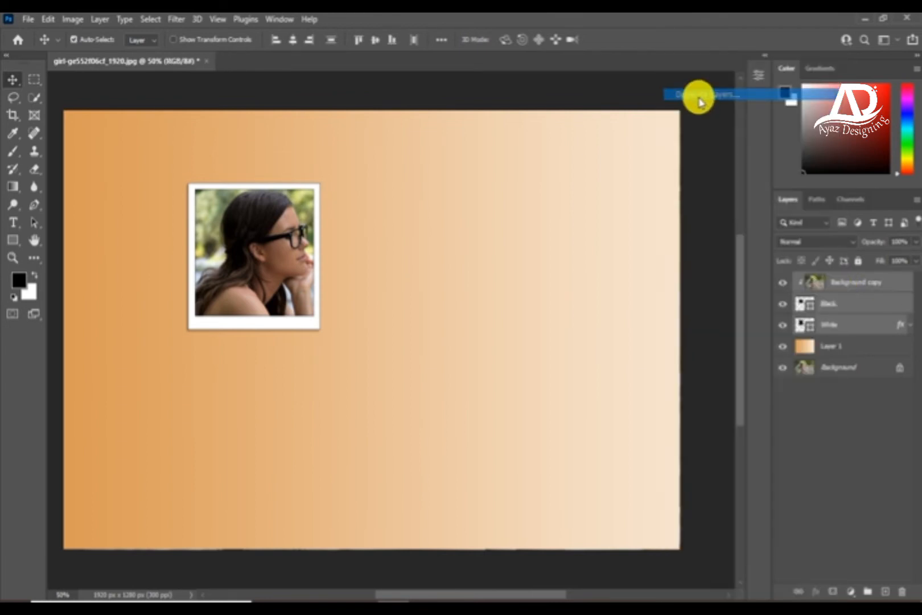
click(562, 172)
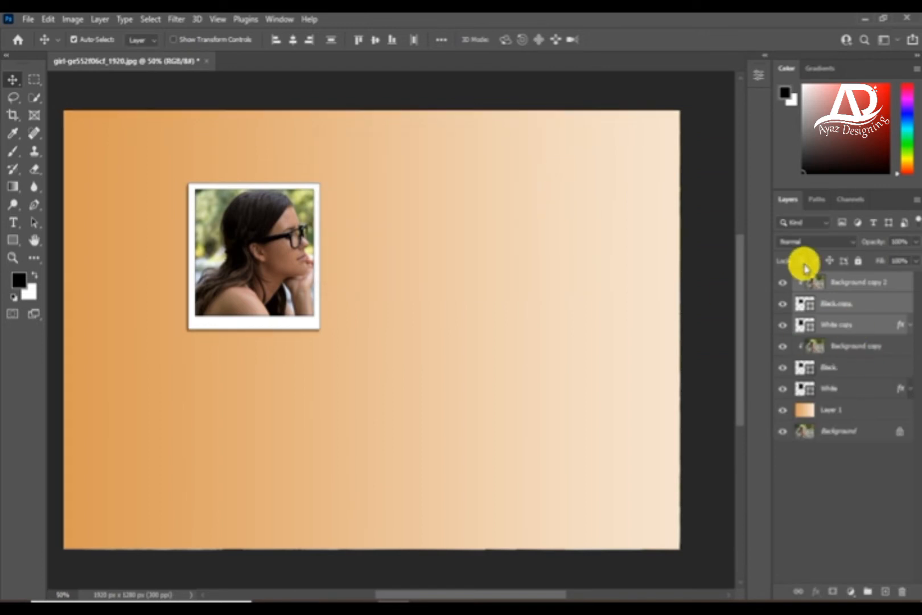
ctrl+click(838, 280)
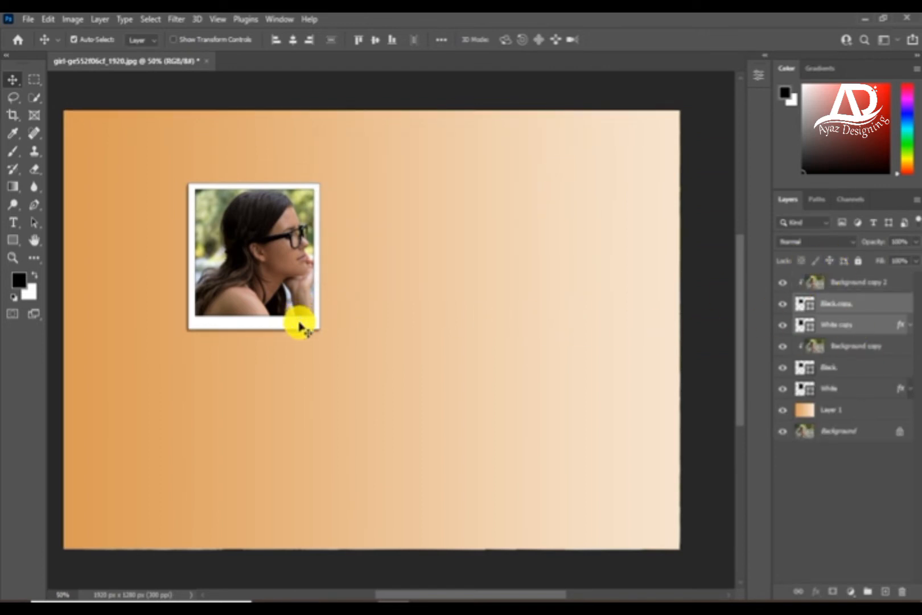
drag(300, 327, 424, 273)
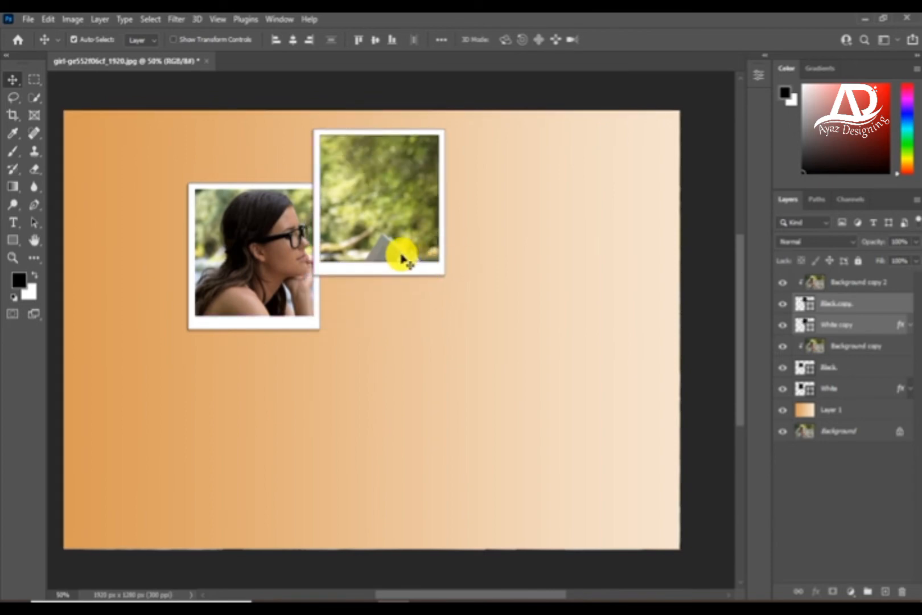
Duplicate the second Polaroid's photo, black square and white border layers, and move the copied frame over another part of the scene
right_click(857, 299)
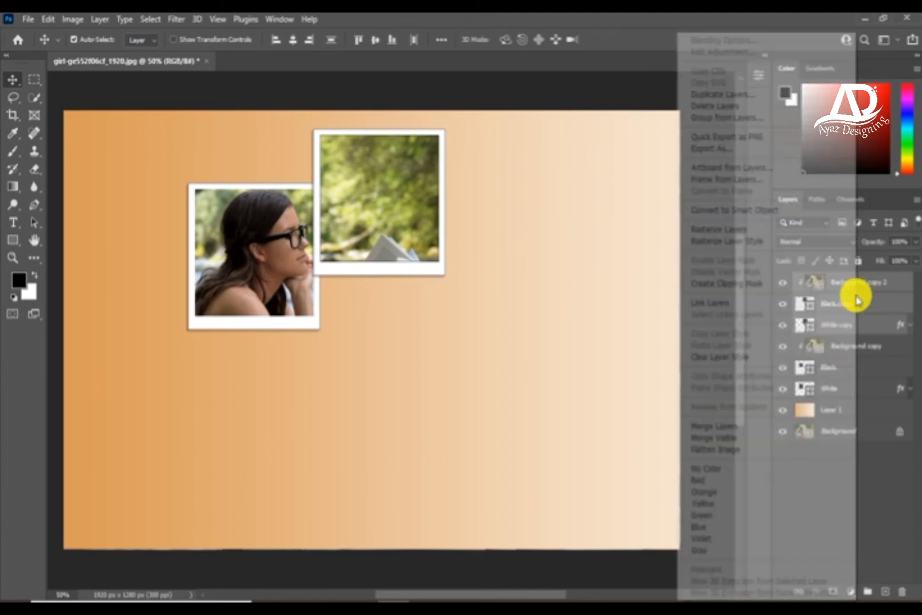
click(726, 96)
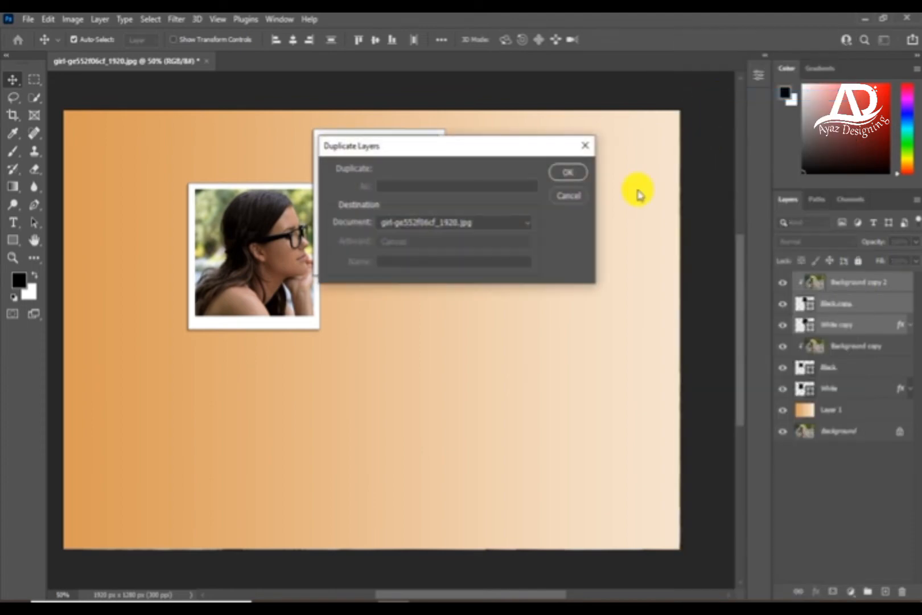
click(572, 174)
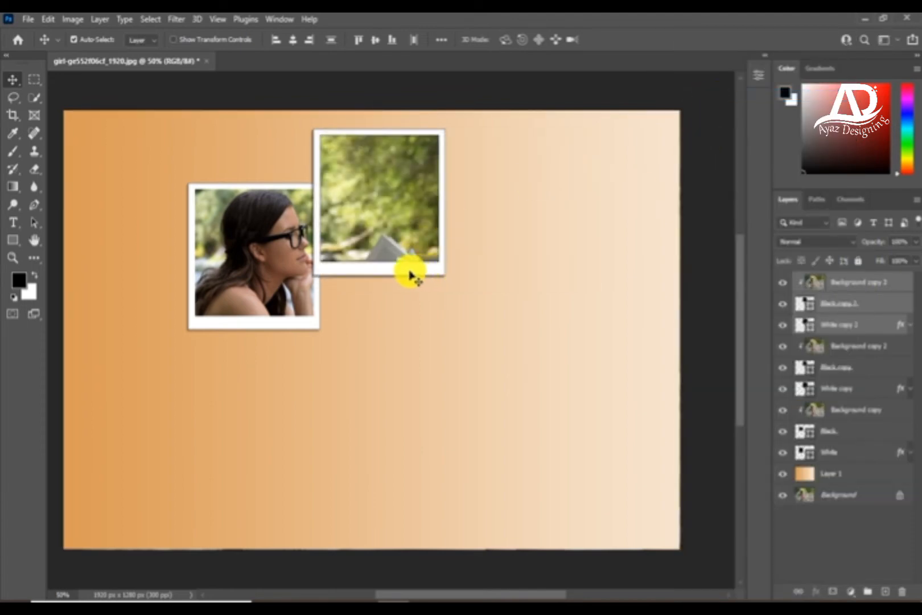
ctrl+click(813, 285)
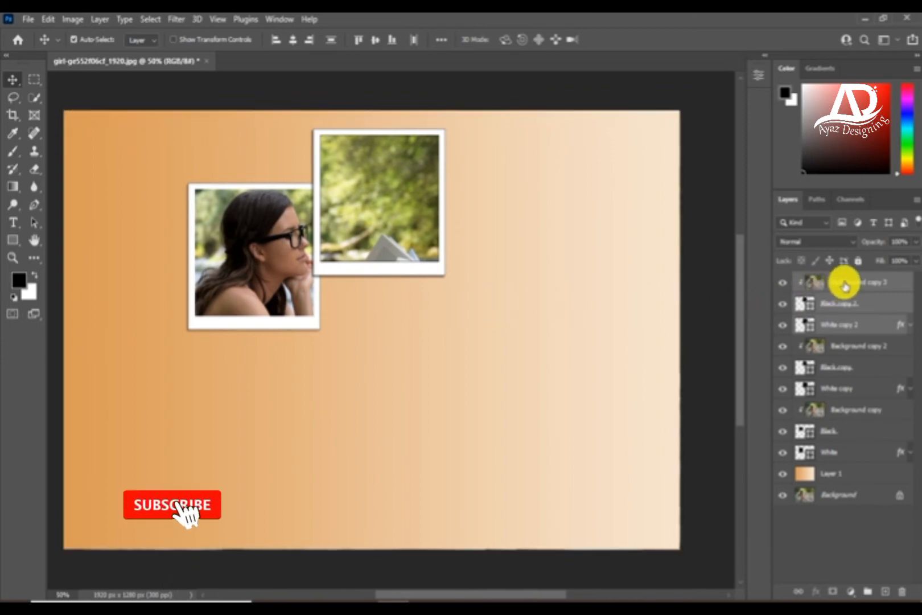
key(ctrl+d)
right_click(882, 295)
drag(400, 271, 180, 271)
Keep duplicating the three Polaroid layers and spreading the frames, up to Background copy 13, until they cover the woman and the surrounding riverside
click(740, 85)
click(528, 167)
ctrl+click(859, 283)
right_click(858, 288)
click(740, 86)
click(568, 172)
ctrl+click(858, 282)
ctrl+click(859, 282)
right_click(858, 285)
click(740, 85)
click(568, 171)
ctrl+click(859, 283)
ctrl+click(871, 284)
key(ctrl+j)
ctrl+click(882, 283)
ctrl+click(865, 283)
key(ctrl+j)
click(866, 284)
click(877, 304)
ctrl+click(872, 326)
ctrl+click(859, 283)
key(ctrl+j)
ctrl+click(856, 283)
ctrl+click(854, 284)
ctrl+click(854, 285)
ctrl+click(860, 285)
key(ctrl+j)
ctrl+click(858, 284)
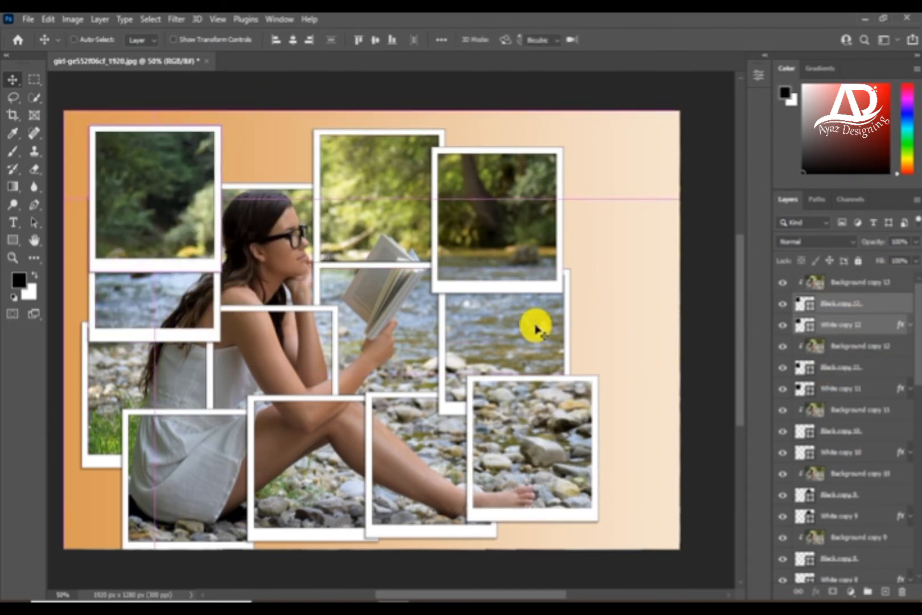
Apply a Perspective transform to the upper-left frame's black and white squares, making its left edge taller than its right
key(ctrl+t)
right_click(130, 223)
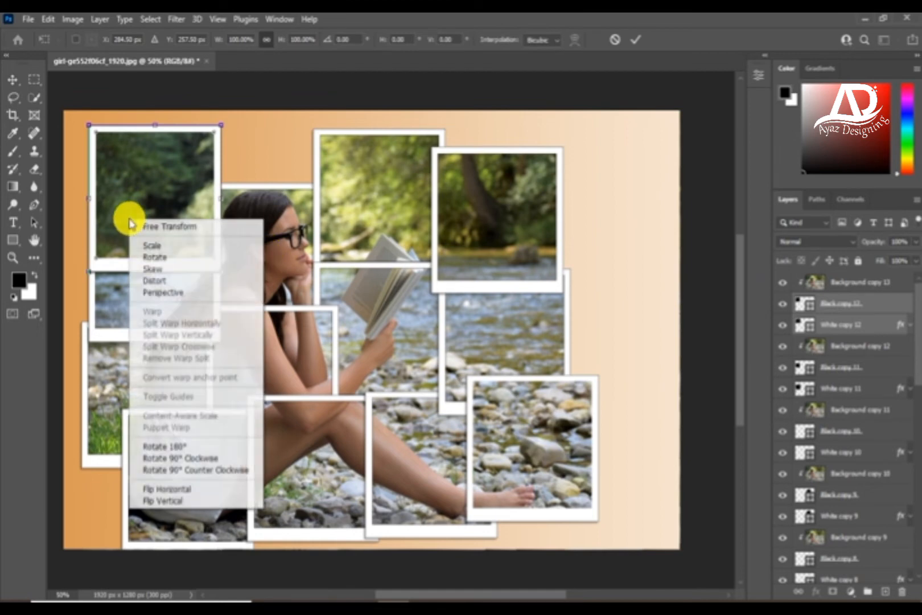
click(165, 292)
drag(89, 275, 86, 286)
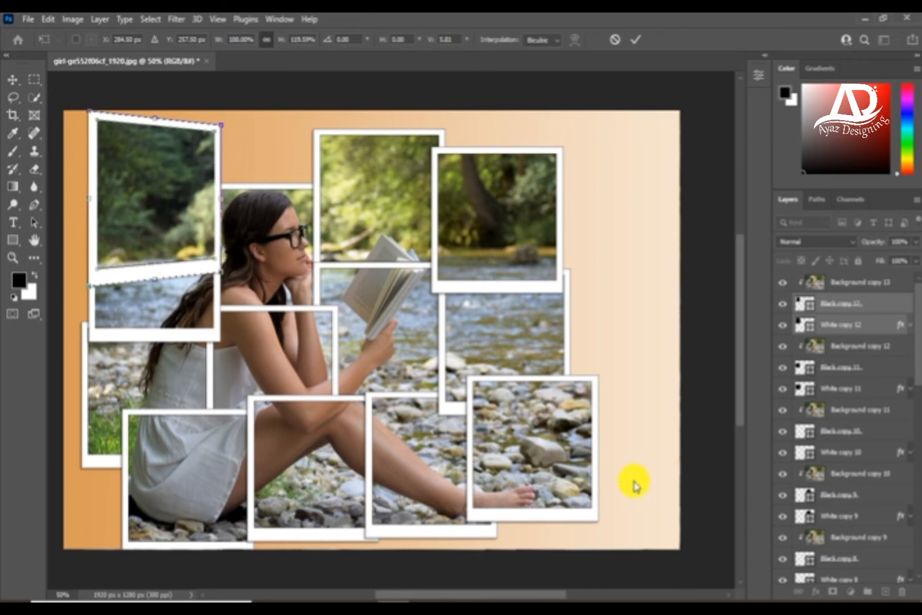
key(Return)
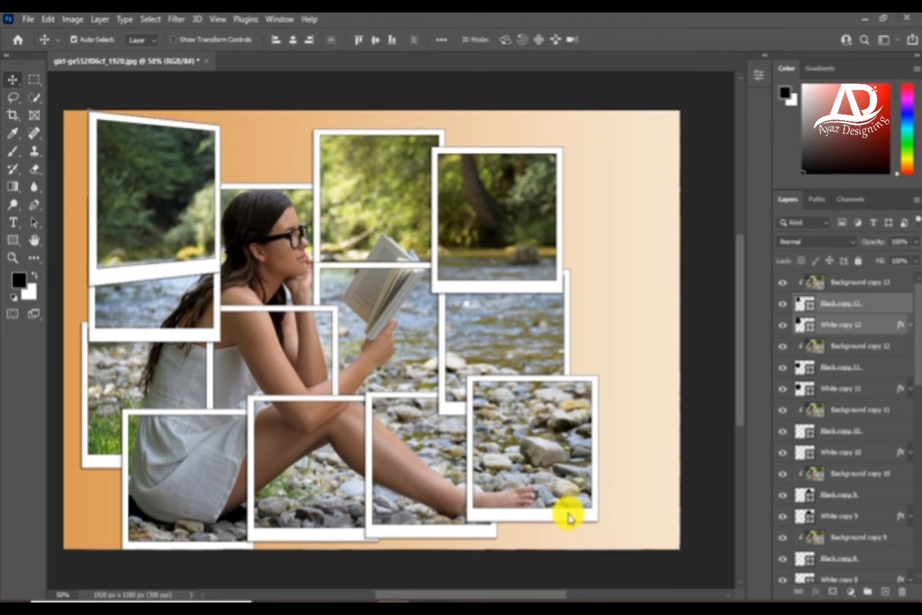
Select Black copy 10 and White copy 10 and apply a Perspective transform that makes the lower-right frame's right edge taller
click(643, 518)
click(592, 520)
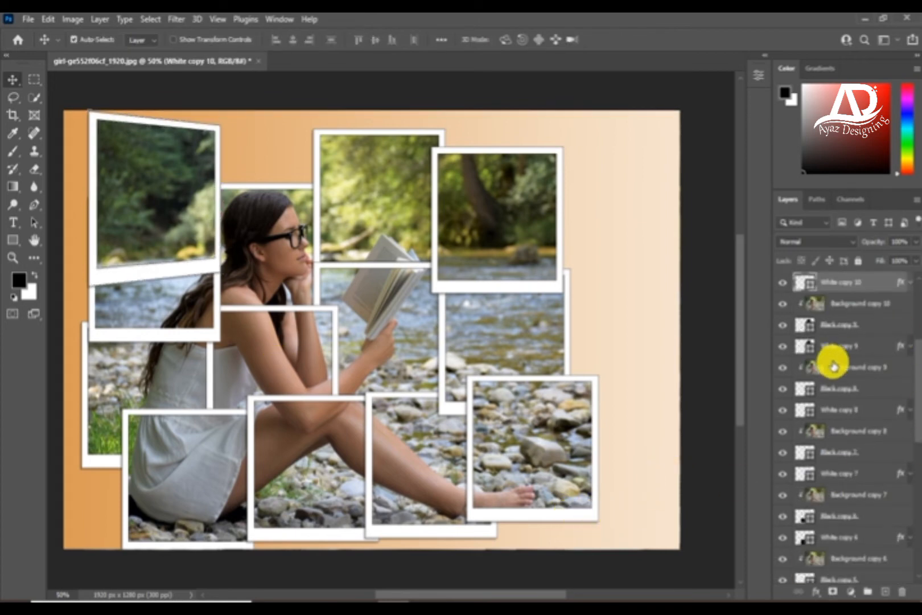
scroll(834, 366, up, 1)
ctrl+click(844, 287)
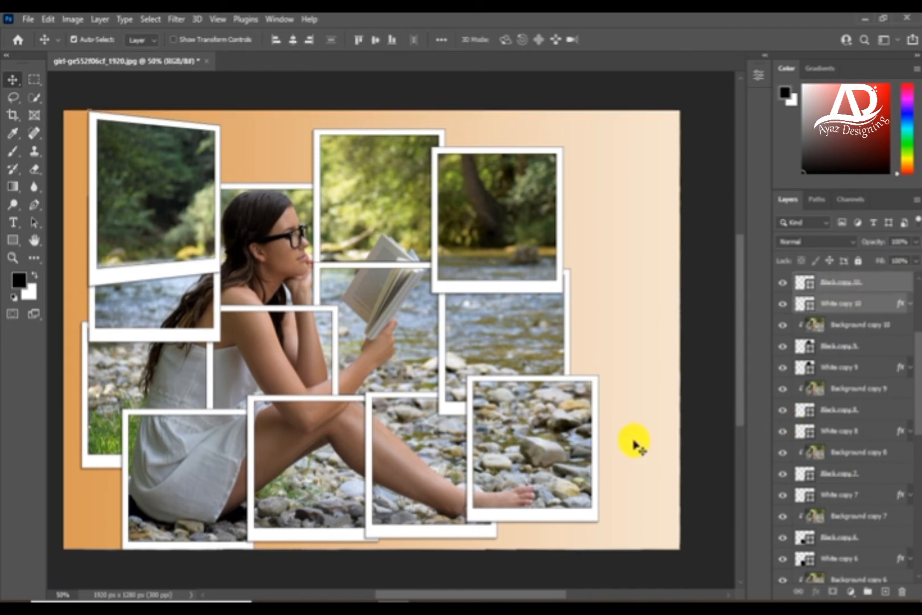
right_click(557, 488)
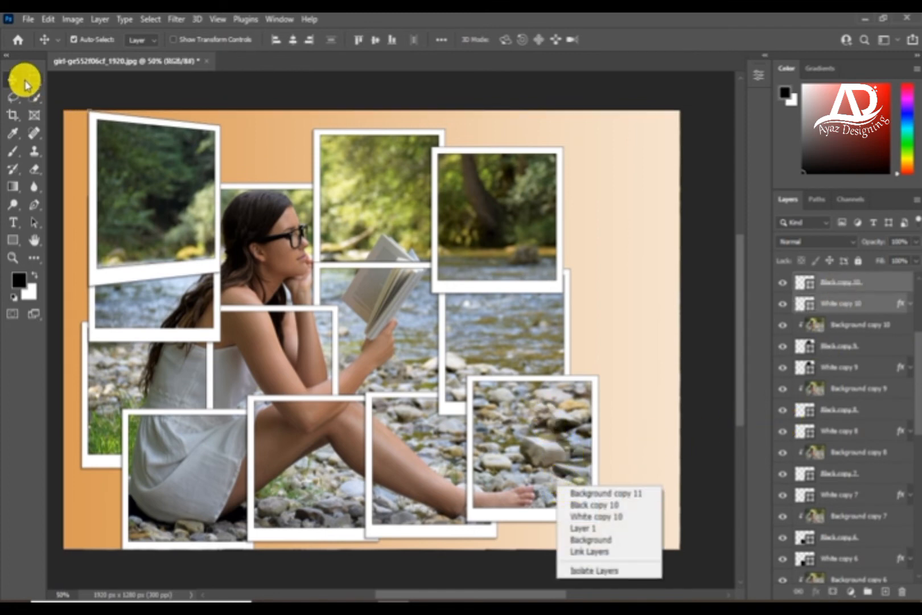
click(556, 435)
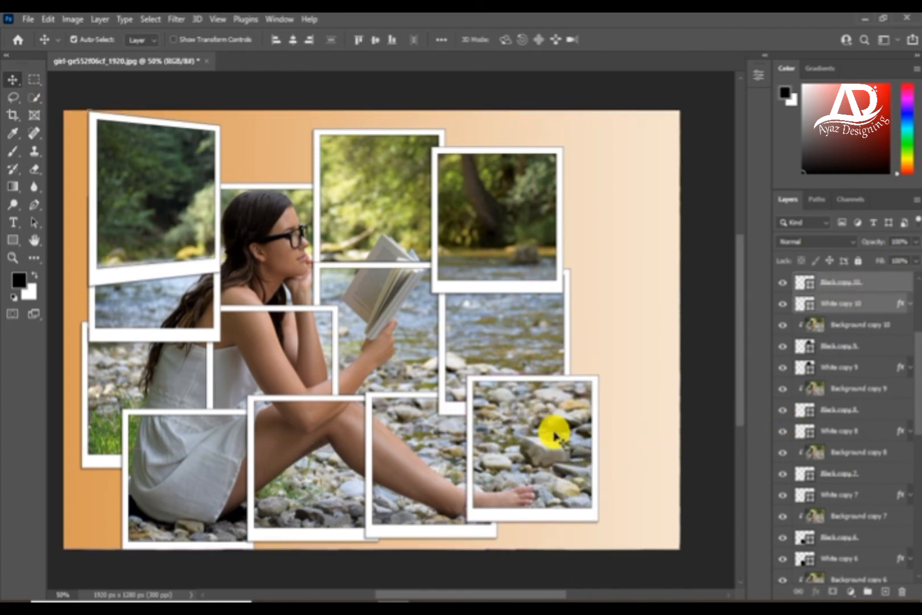
key(ctrl)
key(ctrl+t)
right_click(554, 424)
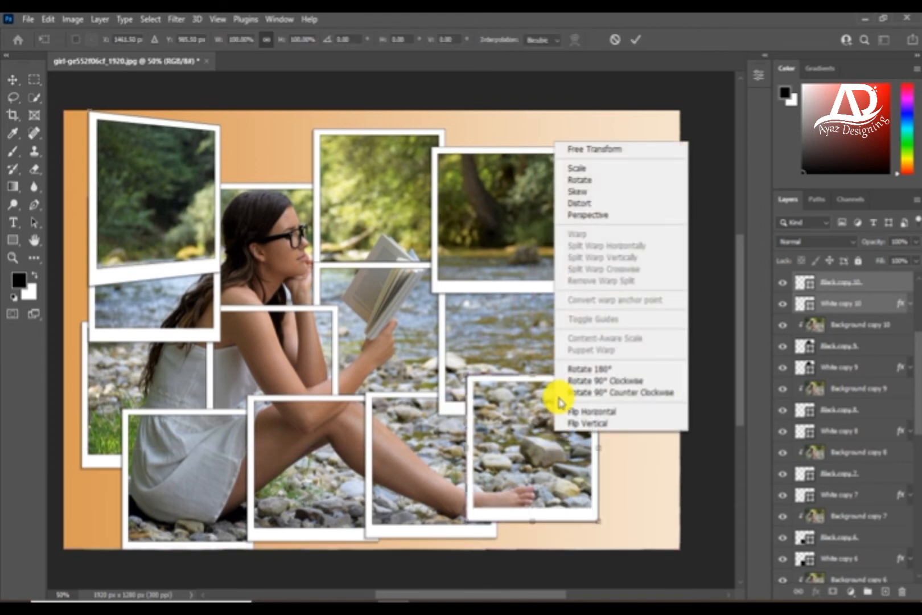
click(575, 214)
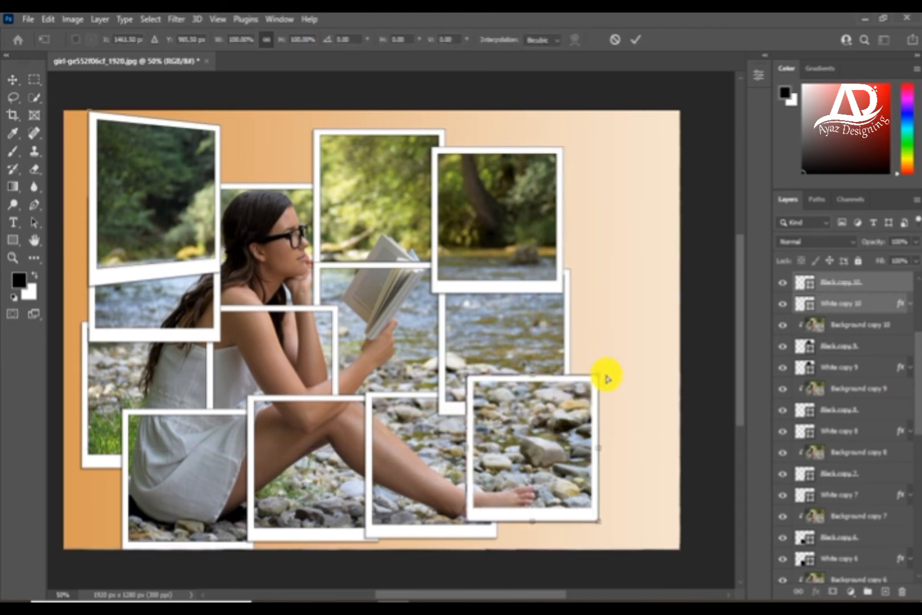
drag(599, 376, 603, 356)
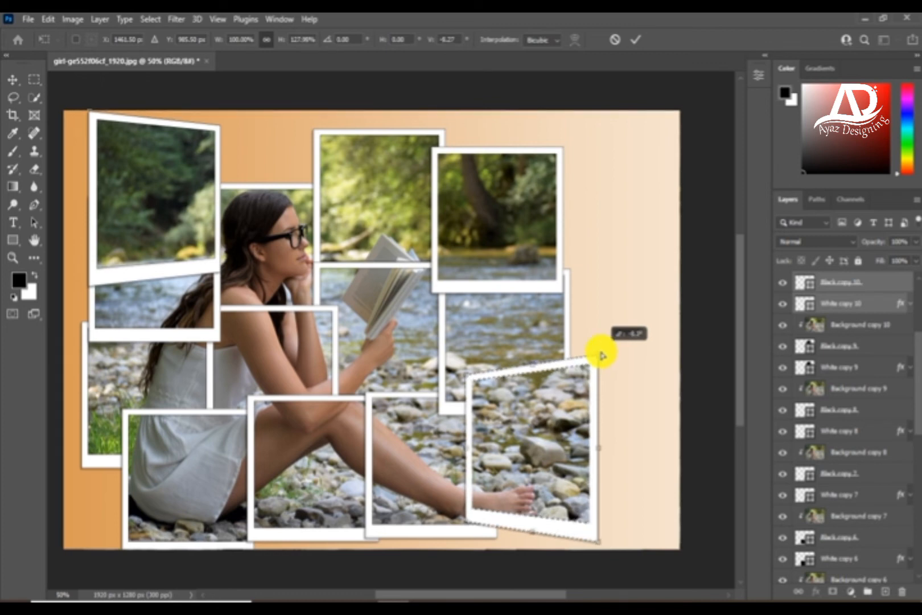
key(Return)
Apply a Perspective transform to Black copy 6 and White copy 6, widening the bottom edge of the frame around the woman's knees
ctrl+click(329, 539)
ctrl+click(856, 542)
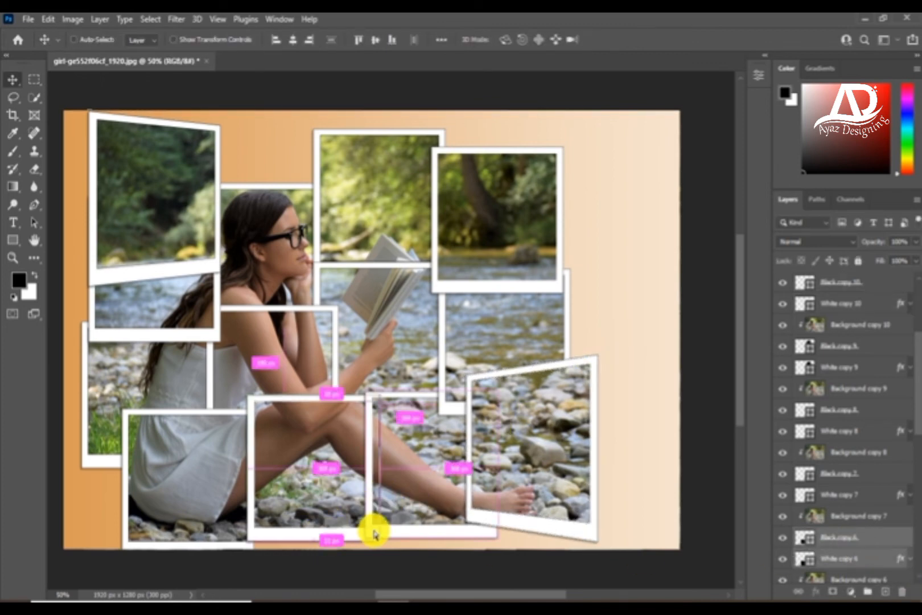
key(ctrl+t)
right_click(374, 534)
click(367, 323)
drag(387, 539, 398, 540)
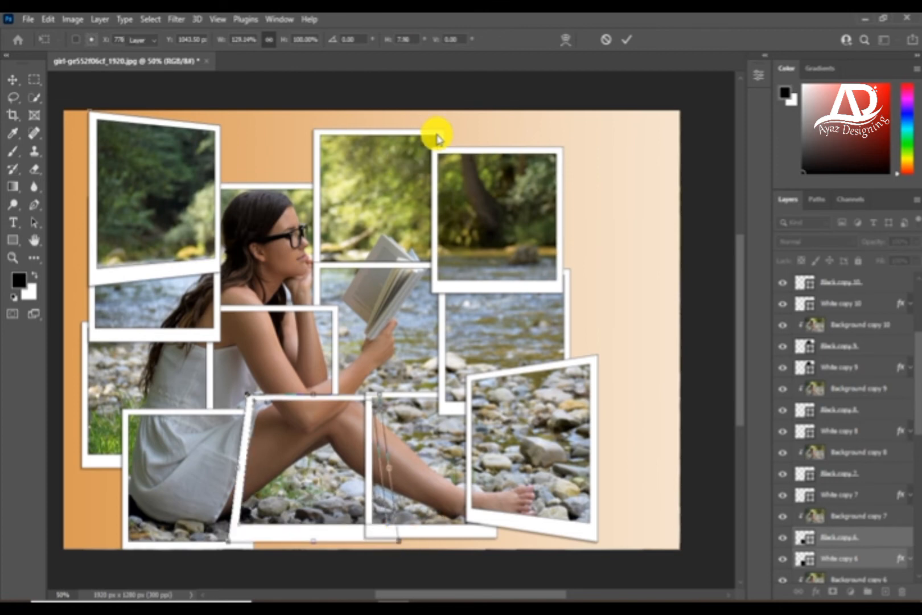
key(Return)
click(479, 241)
key(ctrl+t)
right_click(307, 210)
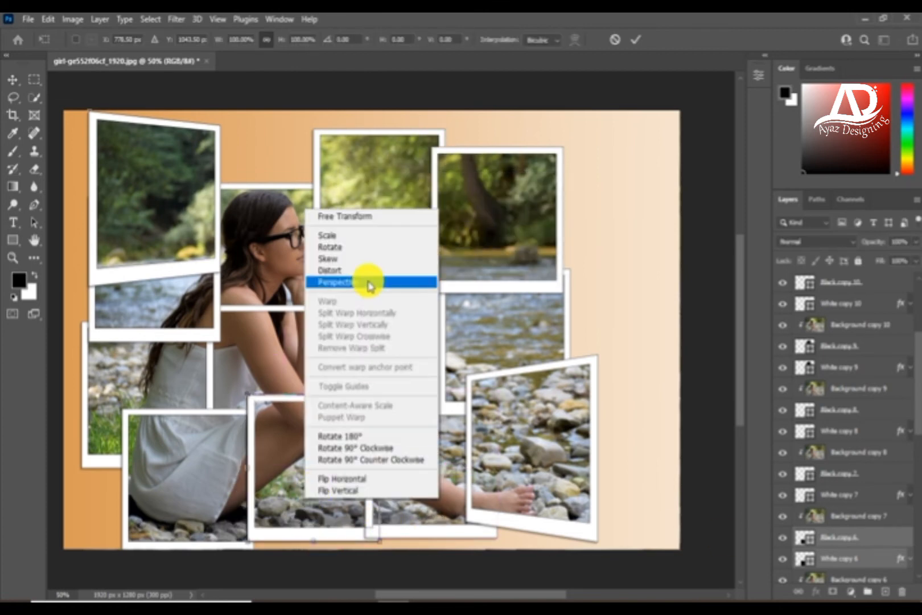
click(369, 282)
drag(249, 539, 226, 542)
click(636, 39)
Select Black copy and White copy and apply a Perspective transform that widens the top edge of the frame above the book
click(432, 120)
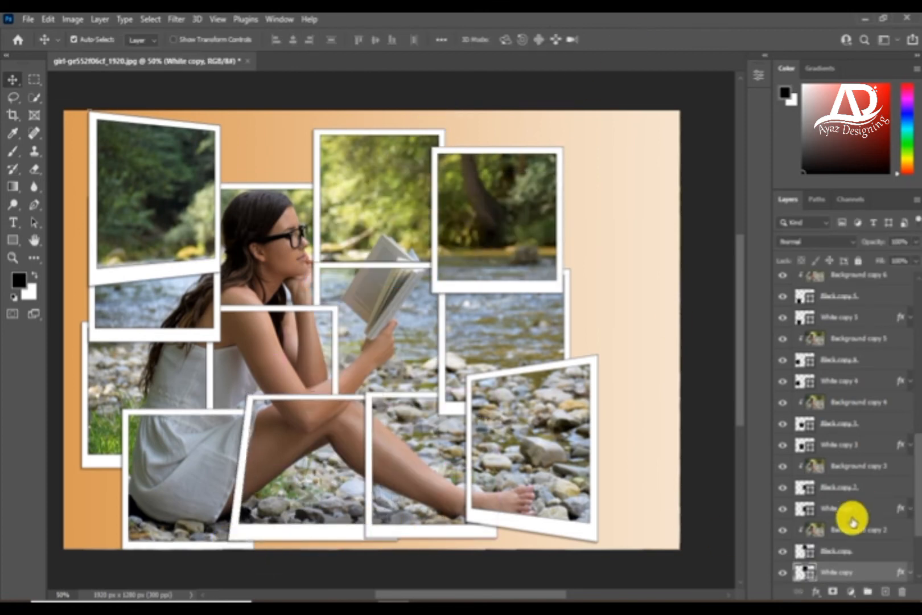
ctrl+click(837, 551)
key(ctrl+t)
right_click(370, 209)
click(401, 302)
drag(314, 131, 294, 132)
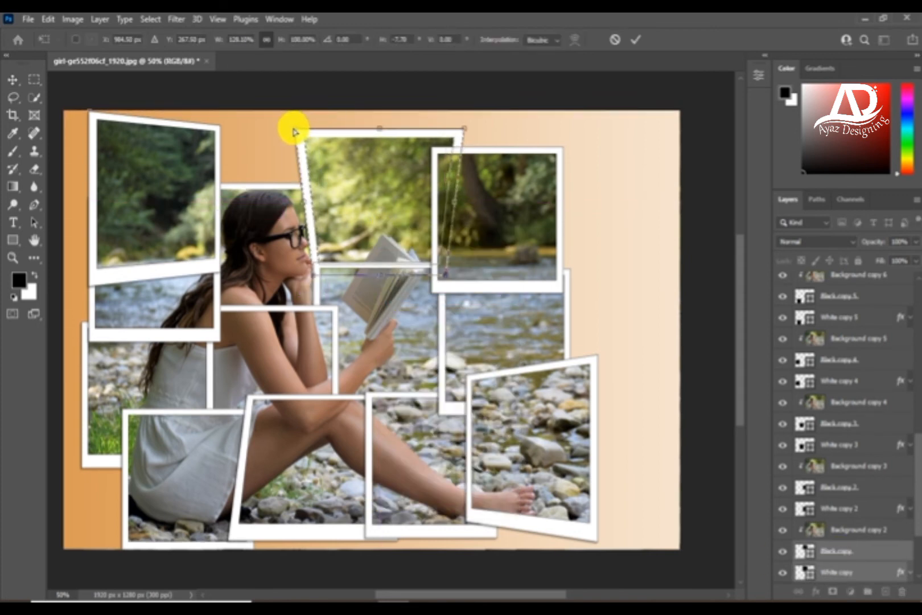
click(636, 39)
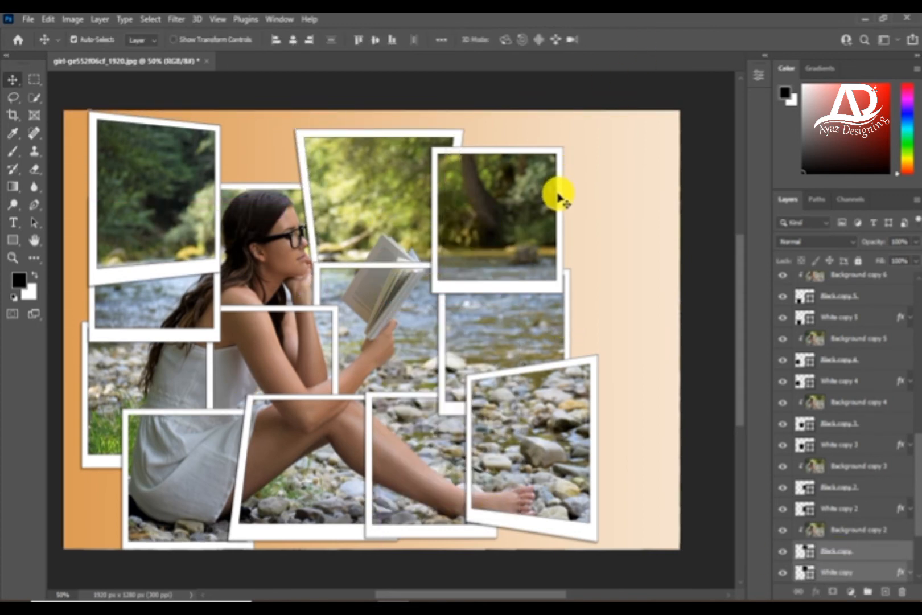
Apply a Perspective transform to Black copy 9 and White copy 9, making the upper-right frame's right edge taller
scroll(842, 398, up, 5)
click(842, 304)
ctrl+click(837, 282)
key(ctrl+t)
right_click(563, 156)
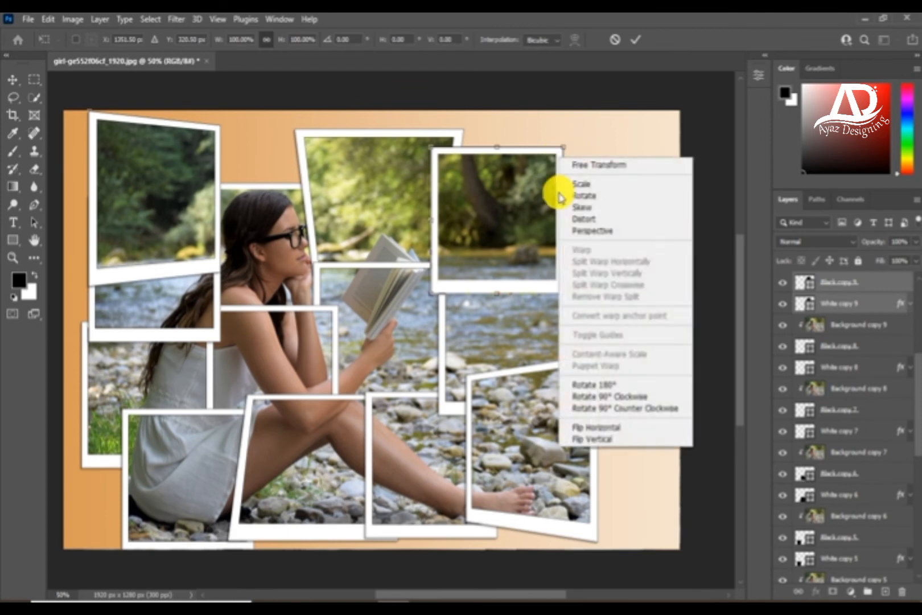
click(592, 231)
drag(562, 144, 561, 123)
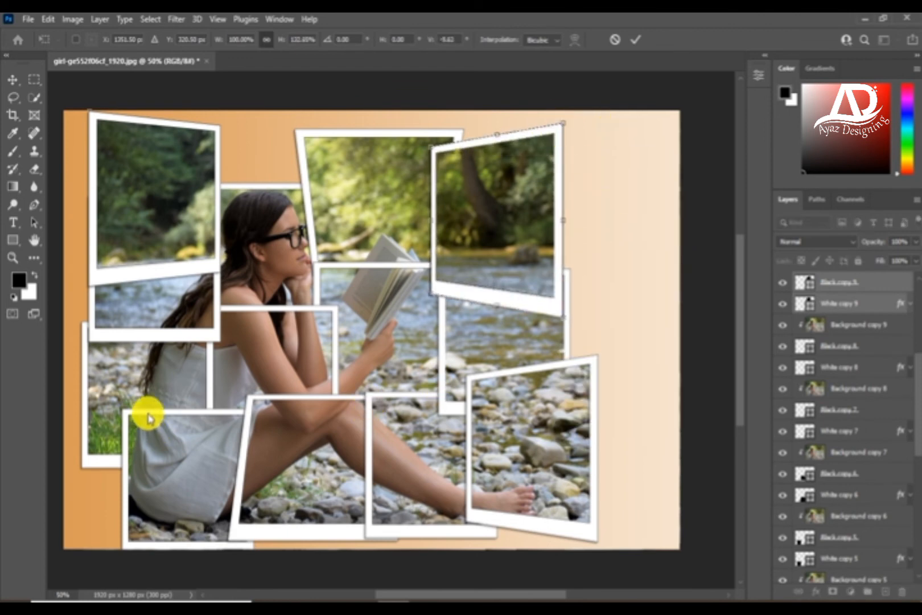
key(Return)
Apply a Perspective transform to Black copy 5 and White copy 5, making the left edge of the lower-left frame taller
click(302, 360)
ctrl+click(832, 537)
key(ctrl+t)
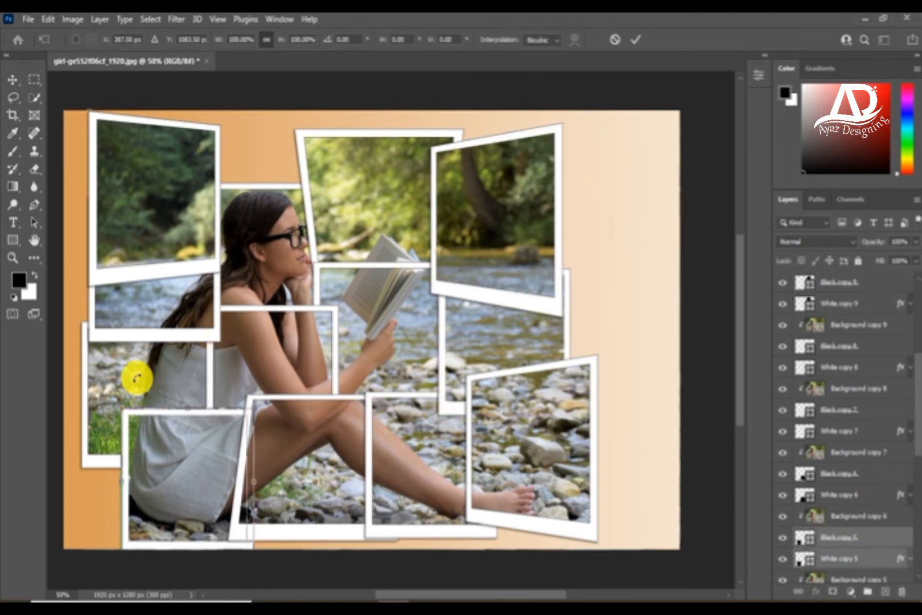
right_click(123, 410)
click(153, 195)
drag(123, 408, 123, 375)
click(636, 40)
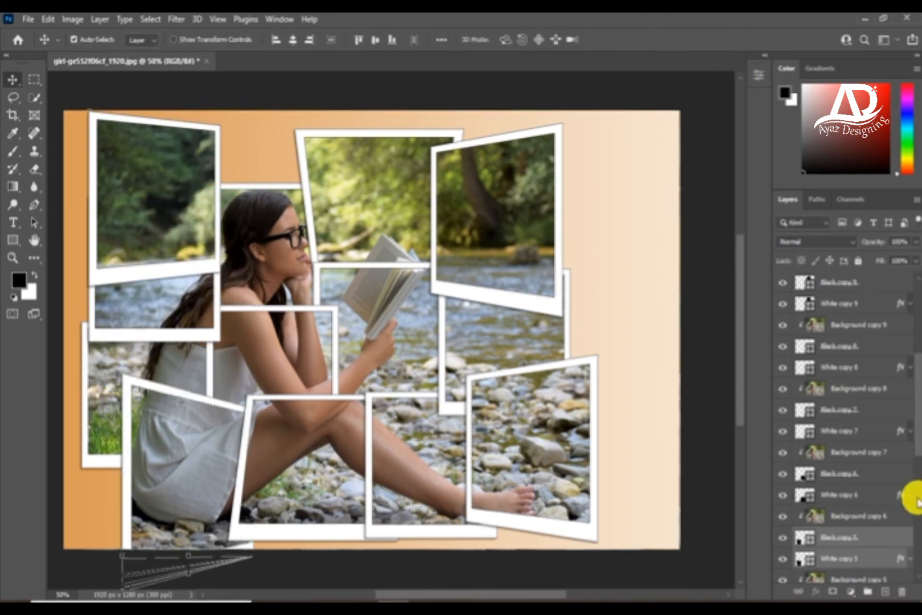
Select all layers from the gradient Layer 1 up to Background copy 13 and put them into a group
scroll(860, 488, down, 5)
scroll(863, 491, down, 6)
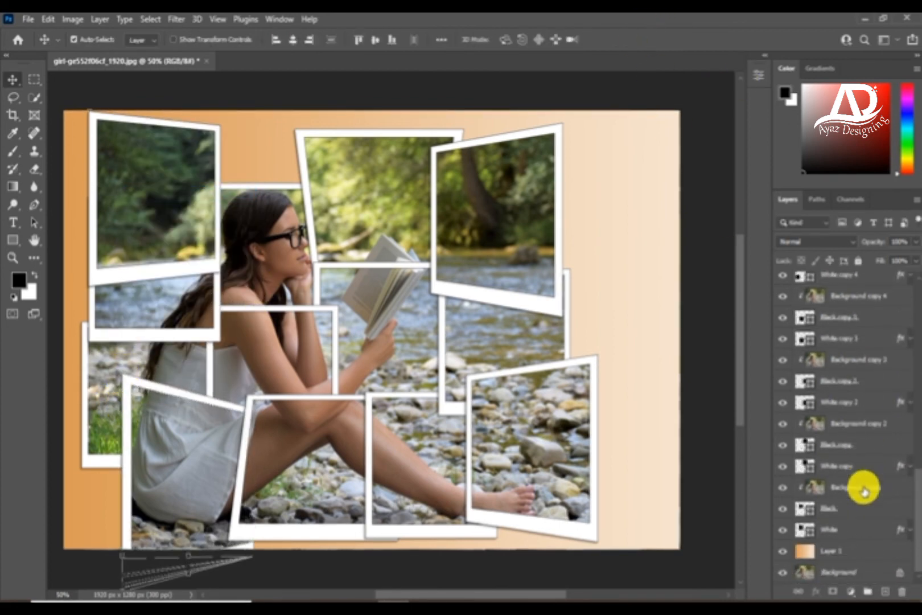
click(846, 553)
scroll(846, 553, up, 15)
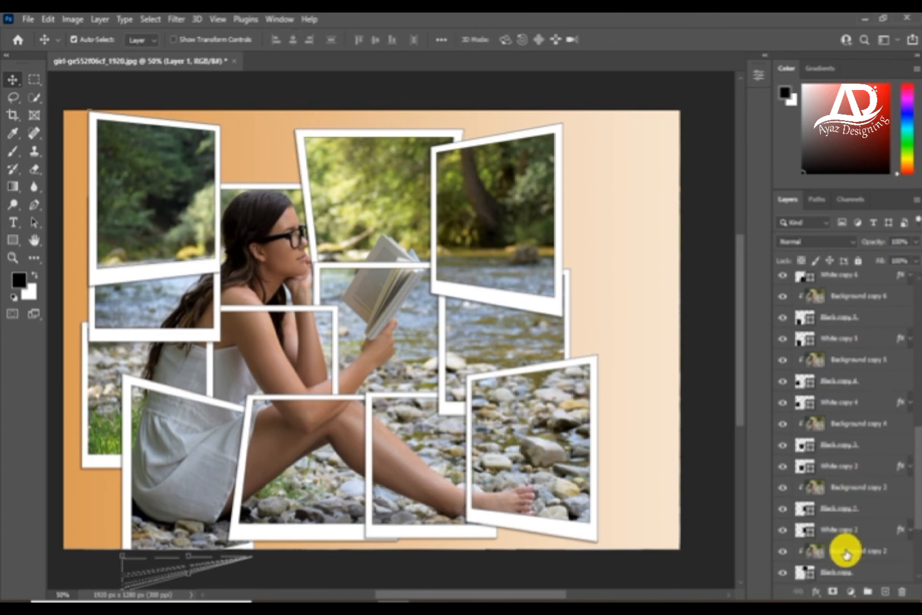
scroll(846, 552, up, 1)
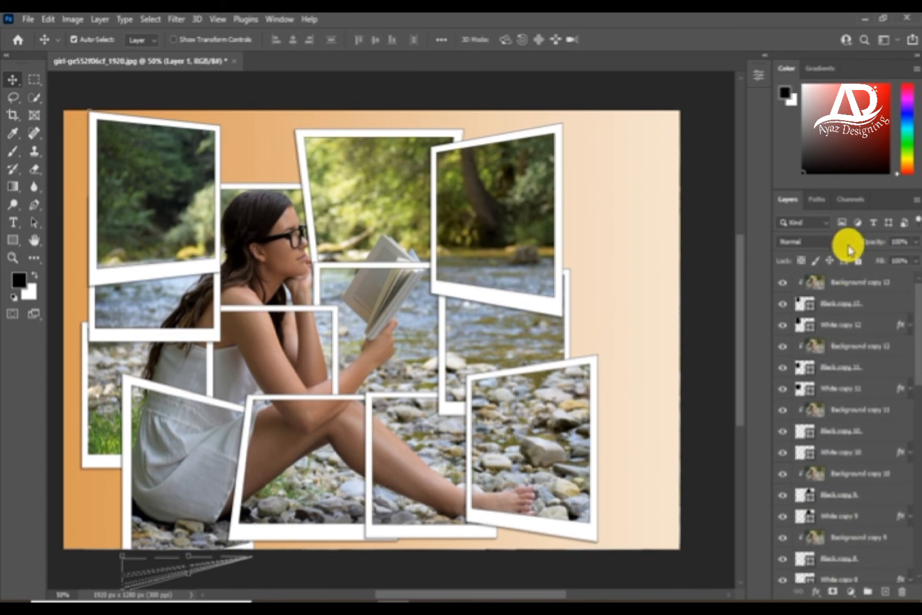
shift+click(866, 283)
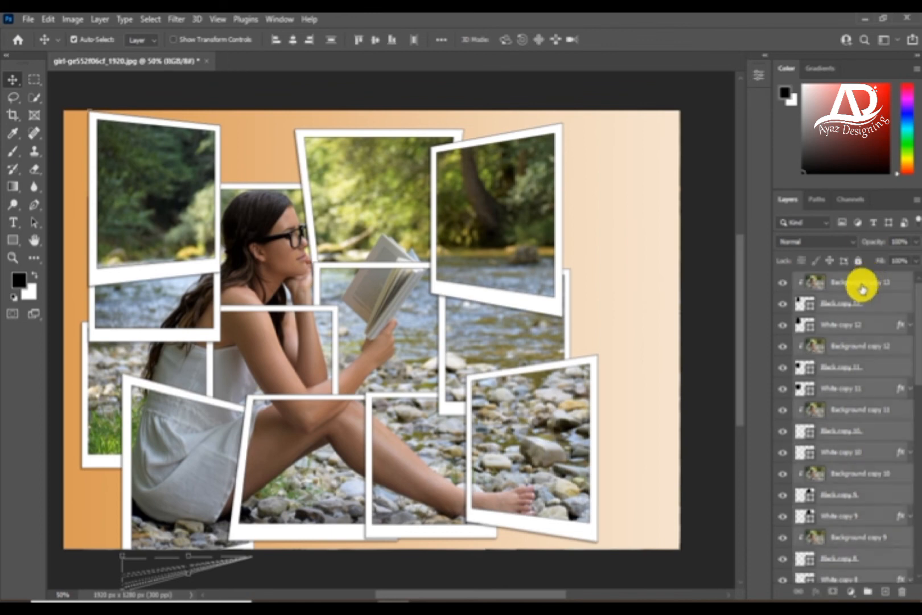
click(870, 593)
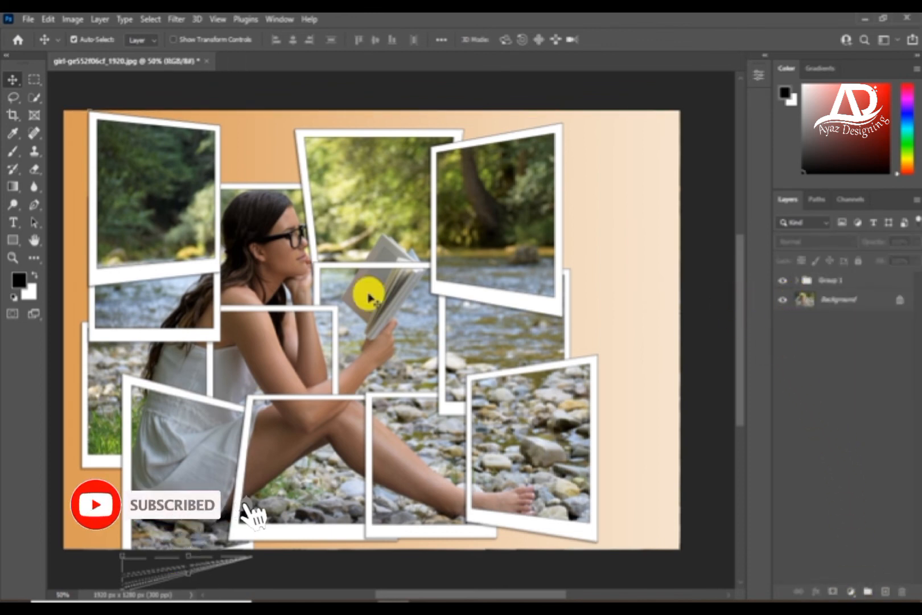
Crop the empty gradient strip off the right edge of the canvas, leaving the image about 1731 px wide and 1280 px high
scroll(319, 360, down, 1)
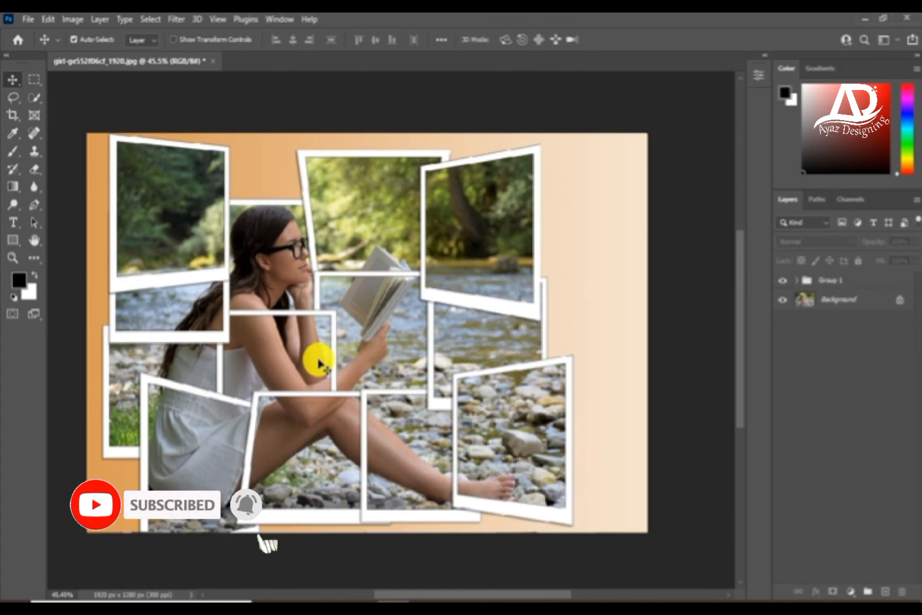
click(12, 116)
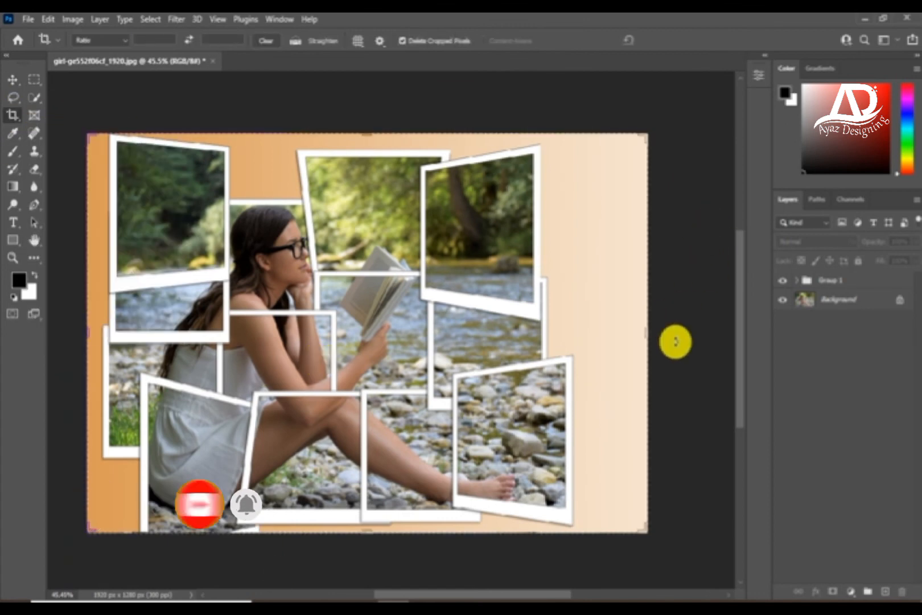
drag(646, 335, 622, 342)
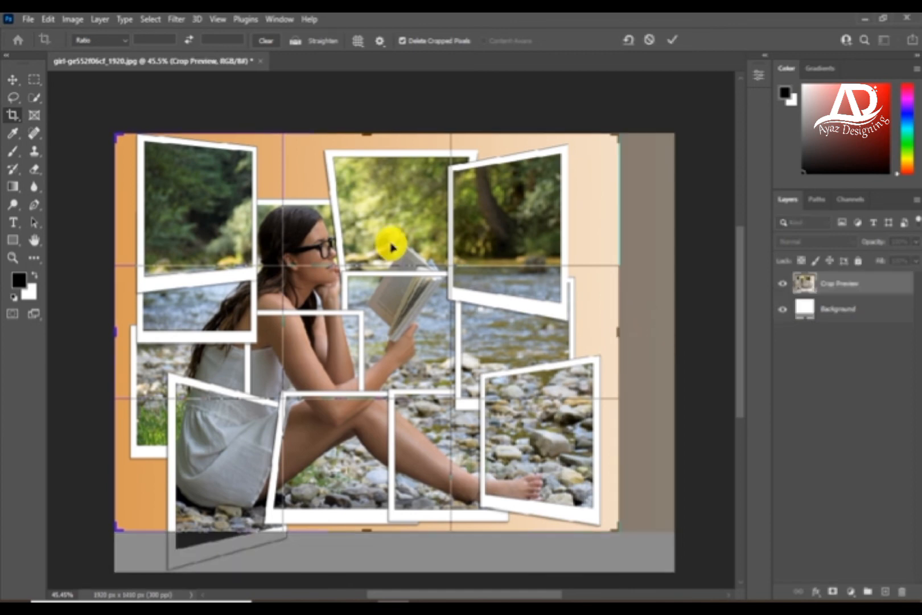
click(674, 41)
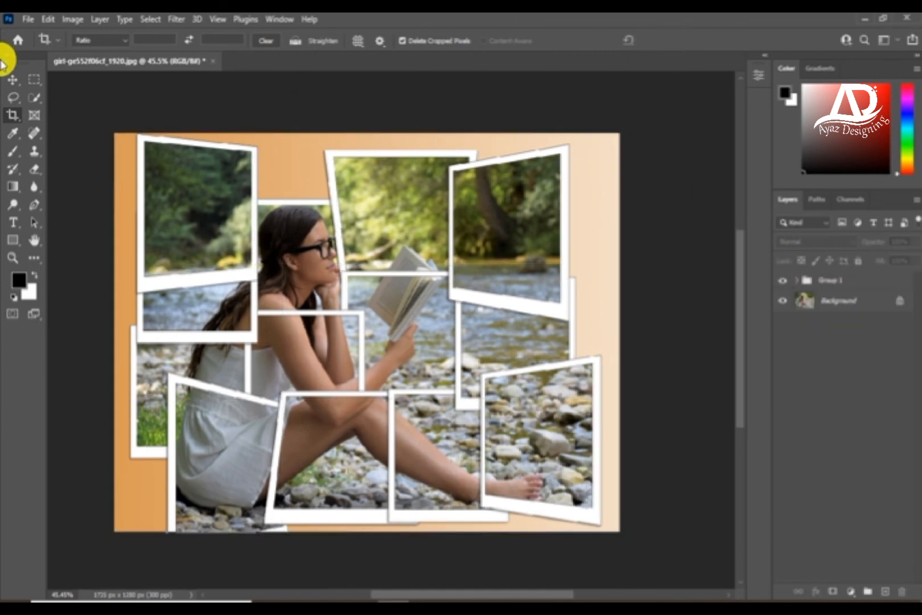
click(12, 79)
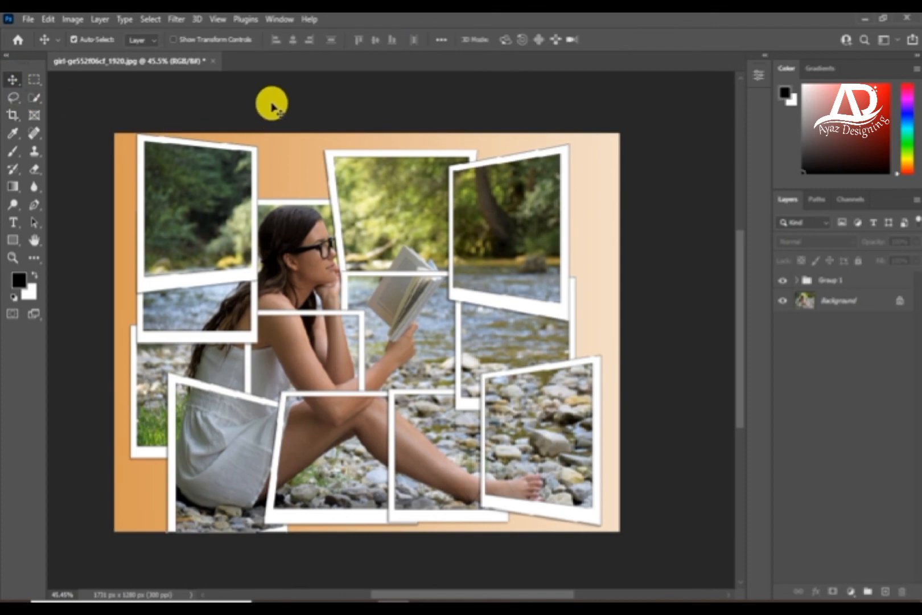
scroll(336, 300, up, 1)
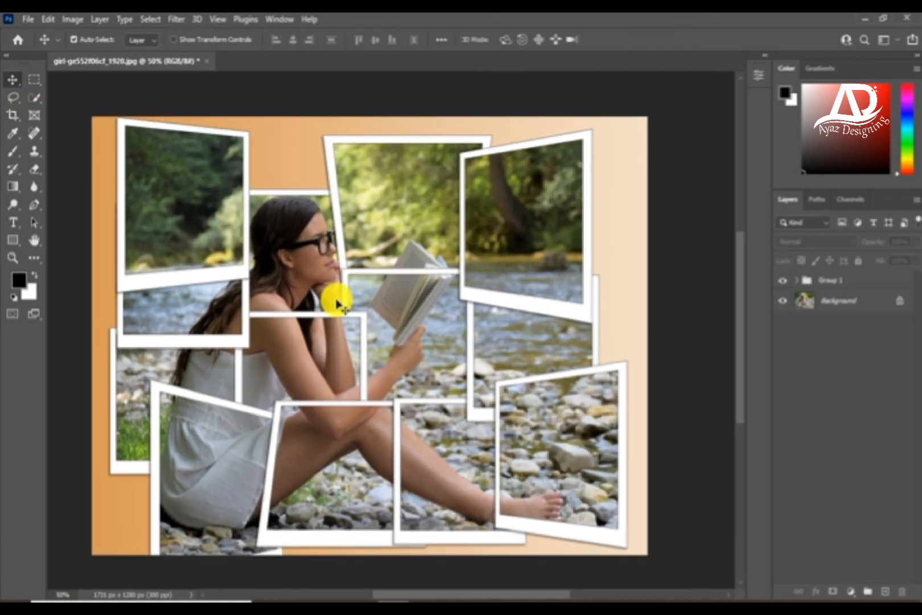